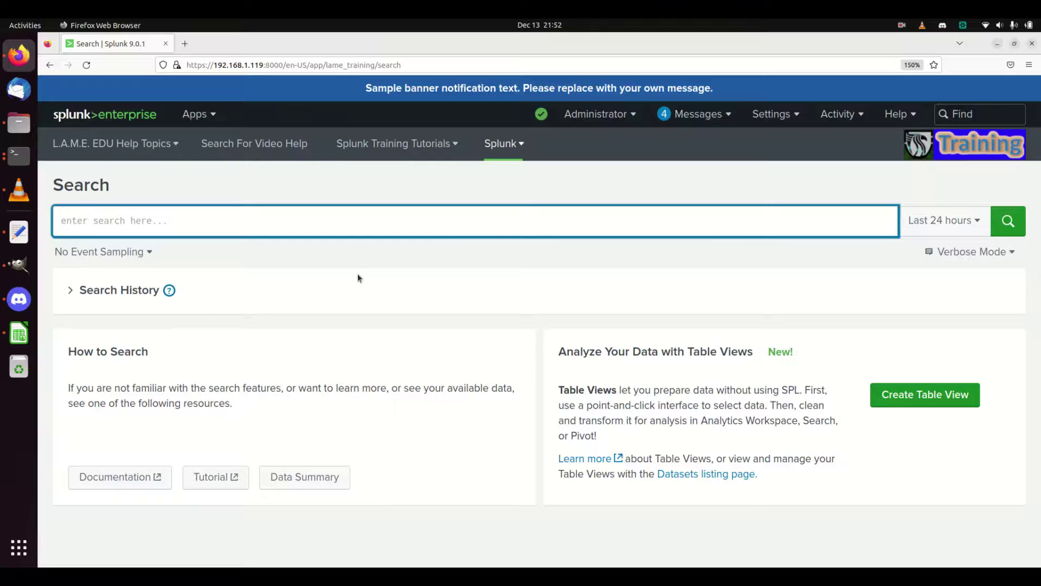
Run the search "| inputlookup ip_inventory.csv" to view the contents of the IP inventory lookup
type("| inputlookup ")
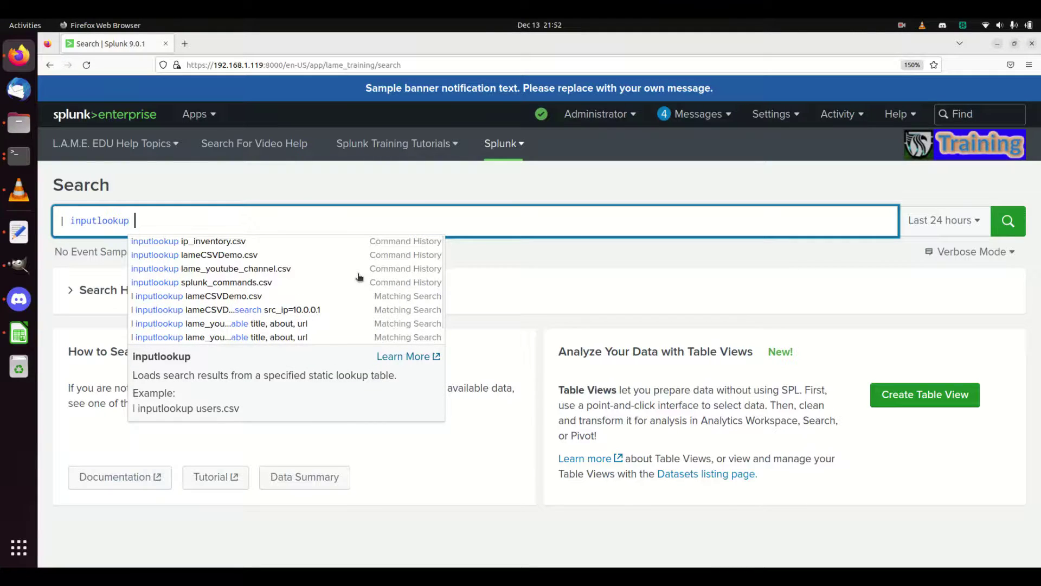
type("ip_inventory.csv")
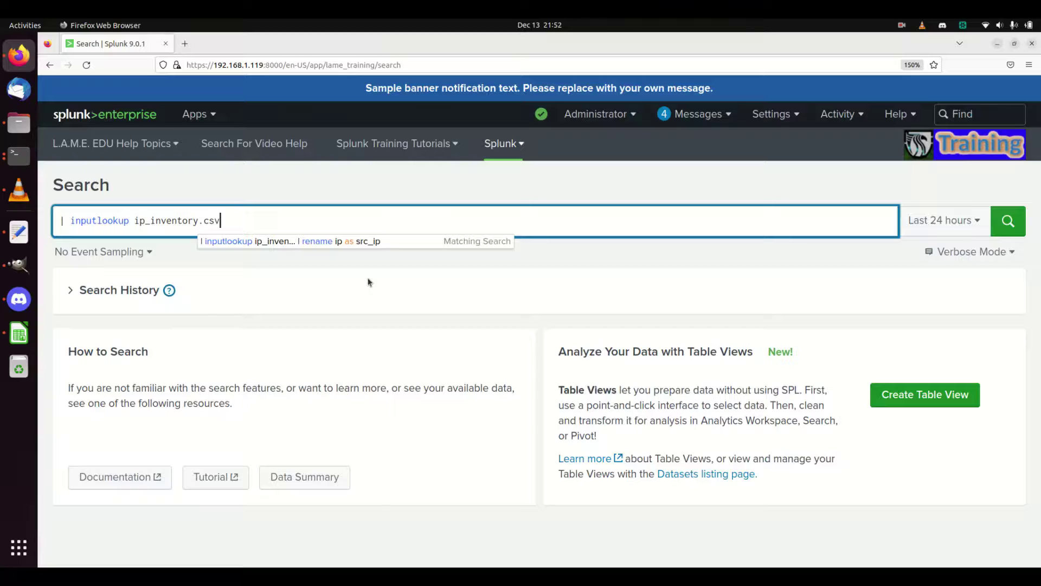
key("Return")
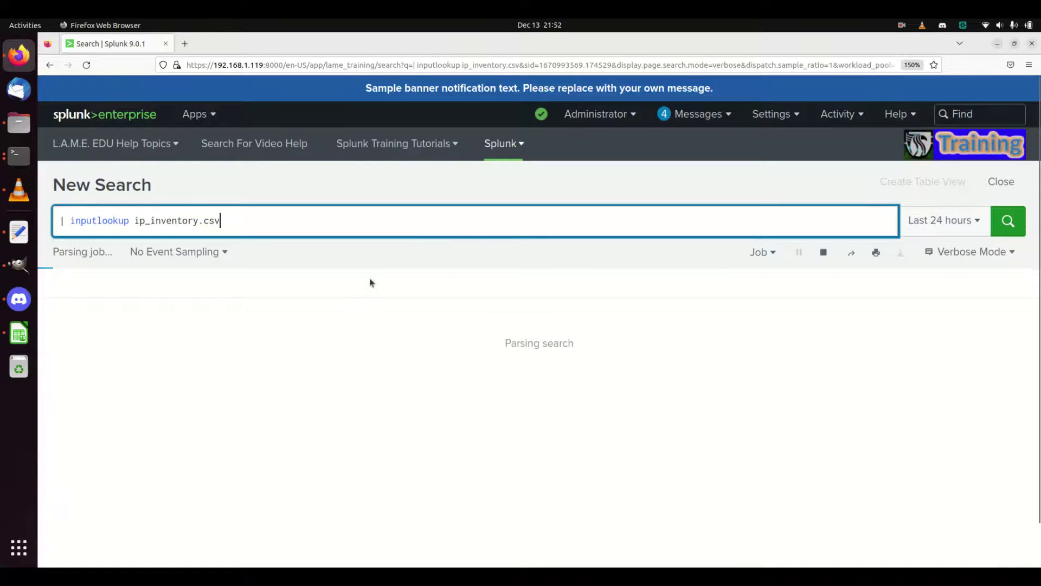
Try to load the lookup kvlame by running the search "| inputlookup kvlame"
key("BackSpace")
key("BackSpace")
key("BackSpace")
key("BackSpace")
key("BackSpace")
key("BackSpace")
key("BackSpace")
key("BackSpace")
key("BackSpace")
key("BackSpace")
key("BackSpace")
key("BackSpace")
key("BackSpace")
key("BackSpace")
key("BackSpace")
key("BackSpace")
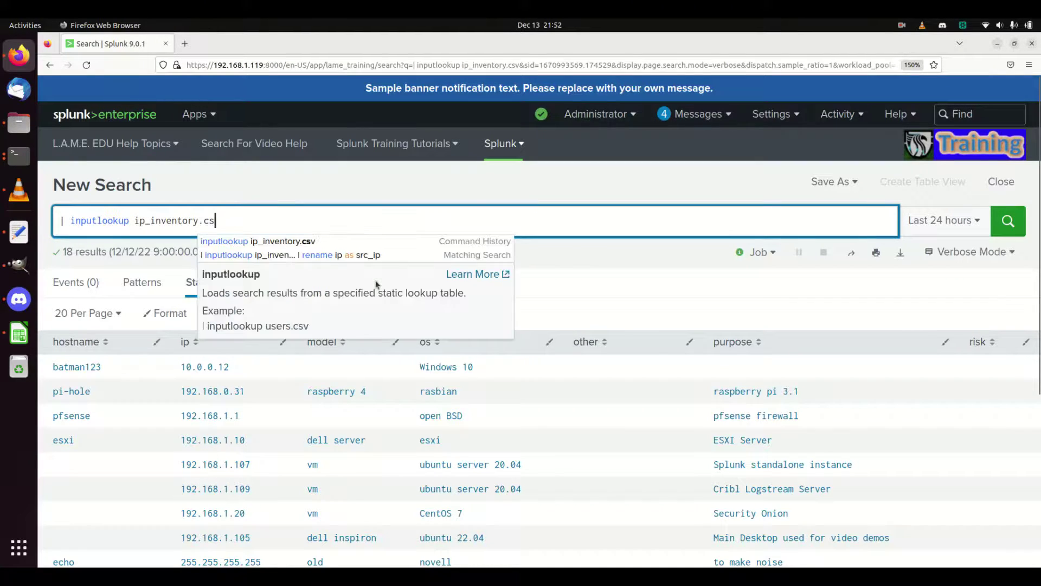
type("la")
key("BackSpace")
key("BackSpace")
type("kvlame")
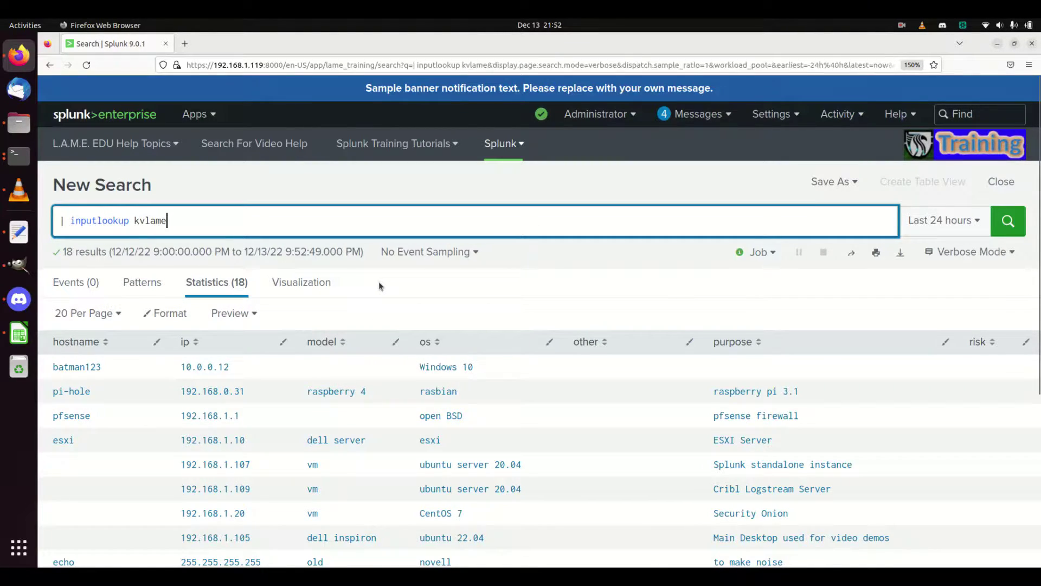
key("Return")
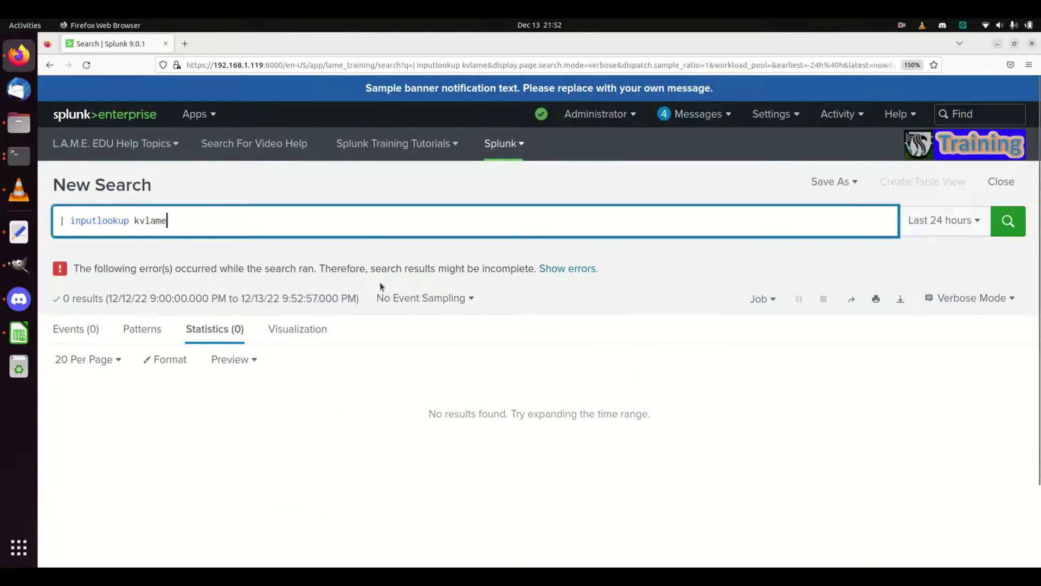
Correct the lookup name in the search to KVLame, run "| inputlookup KVLame" and highlight the lookup name
key("BackSpace")
key("BackSpace")
key("BackSpace")
key("BackSpace")
key("BackSpace")
key("BackSpace")
key("BackSpace")
type("KVLame")
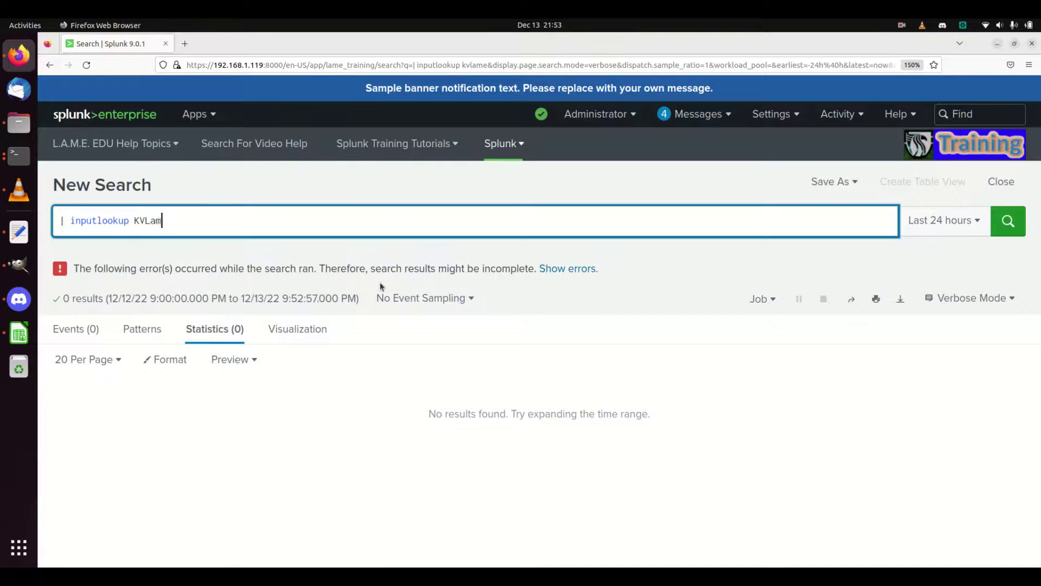
key("Return")
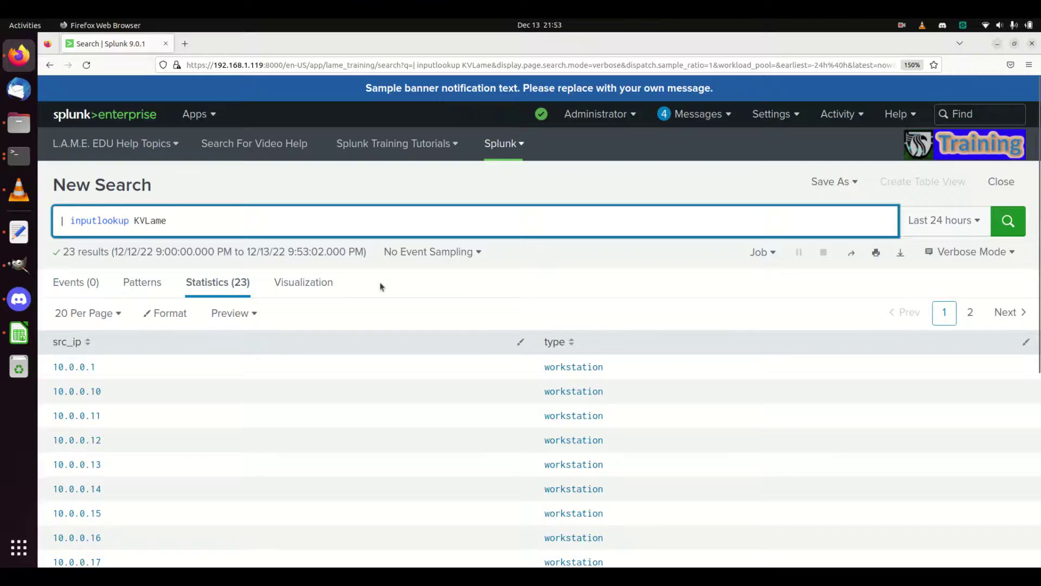
double_click(163, 223)
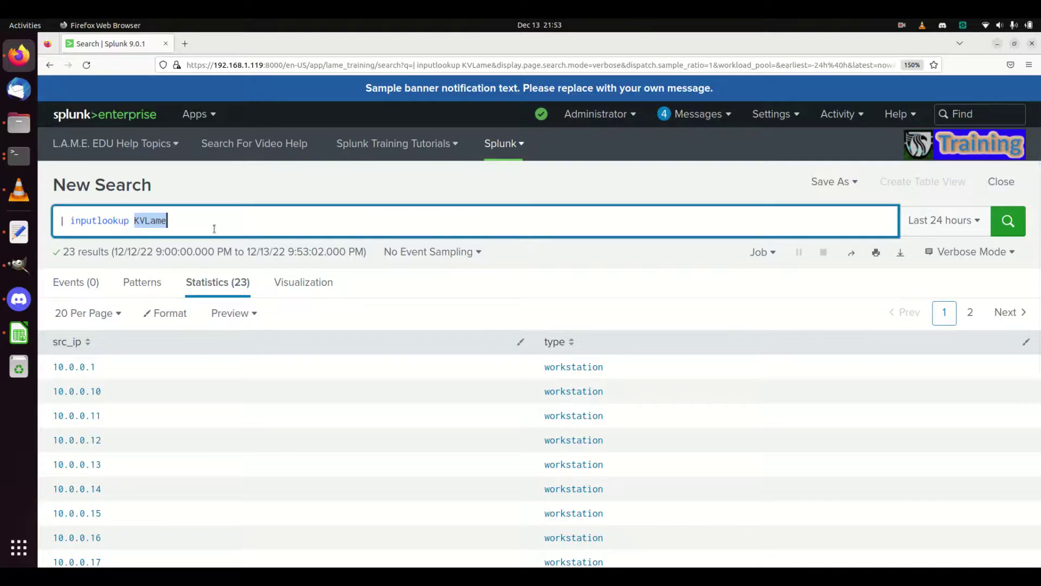
Open the Lookups settings page, then look at lameCSVDemo.csv in LibreOffice Calc and return to the browser
left_click(775, 115)
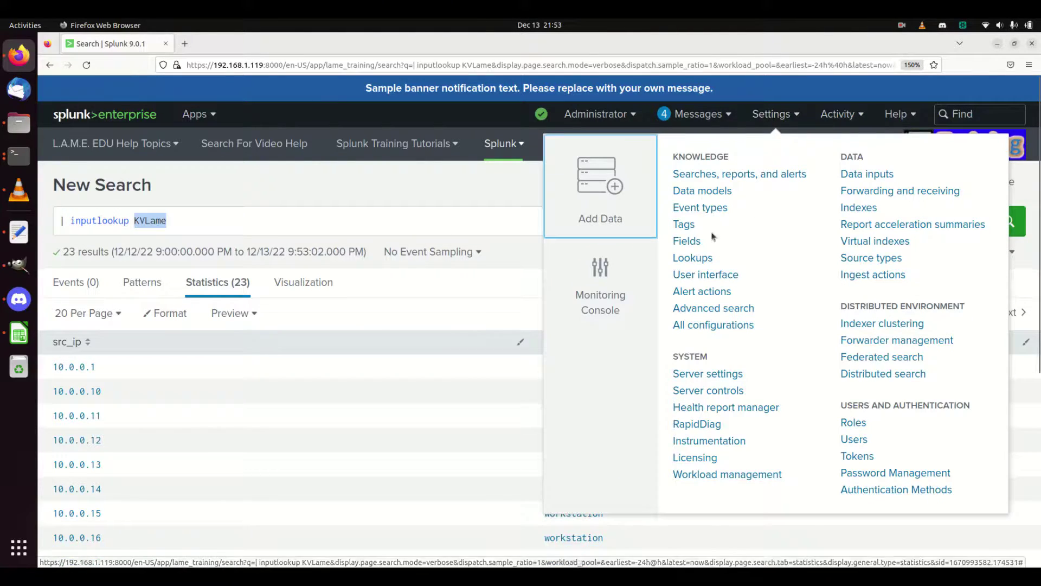
left_click(693, 260)
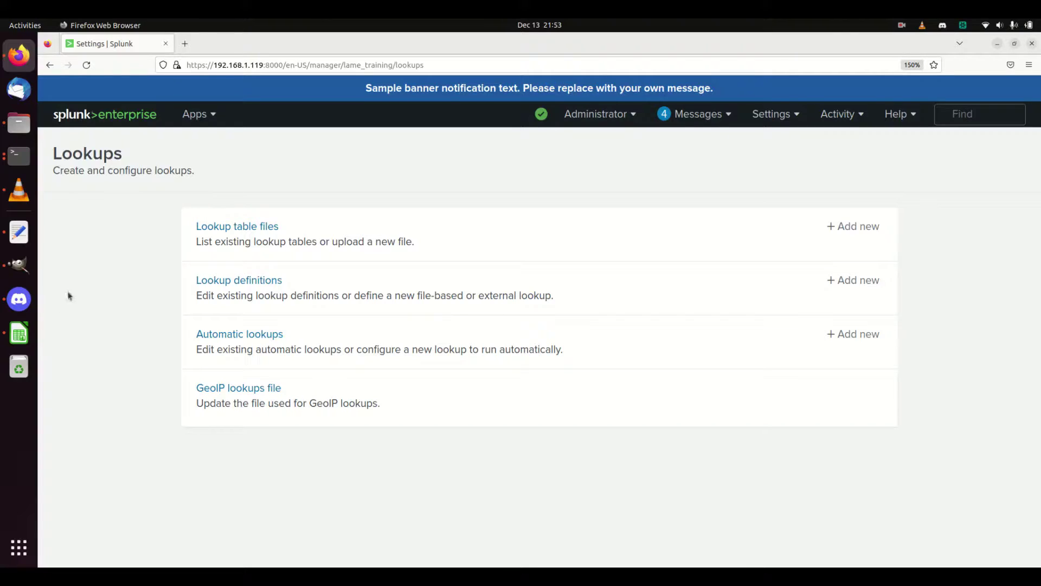
left_click(21, 331)
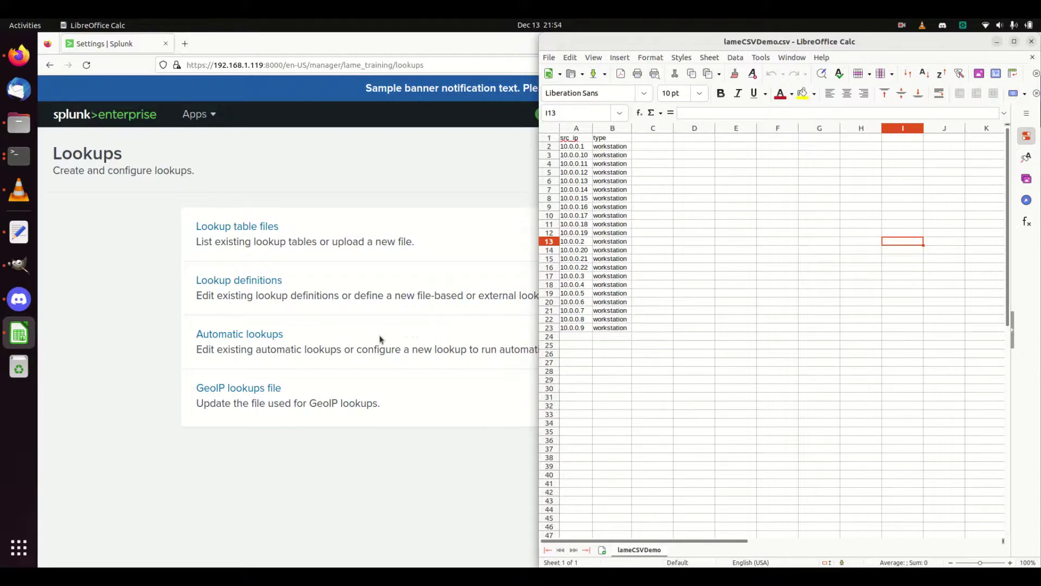
left_click(165, 307)
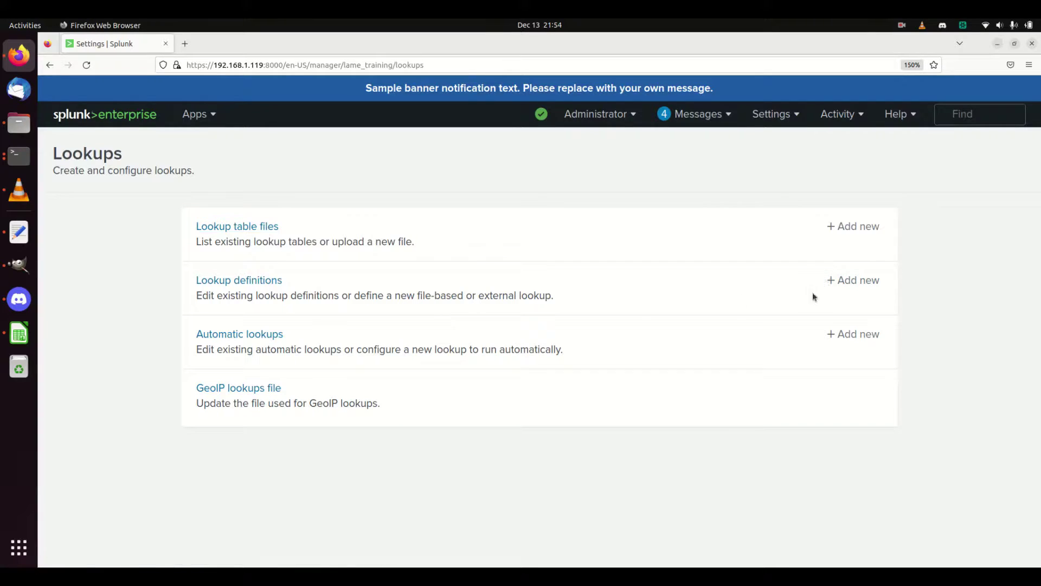
Start a new lookup definition in the lame_training app and name it LAMEDemoCSV
left_click(845, 281)
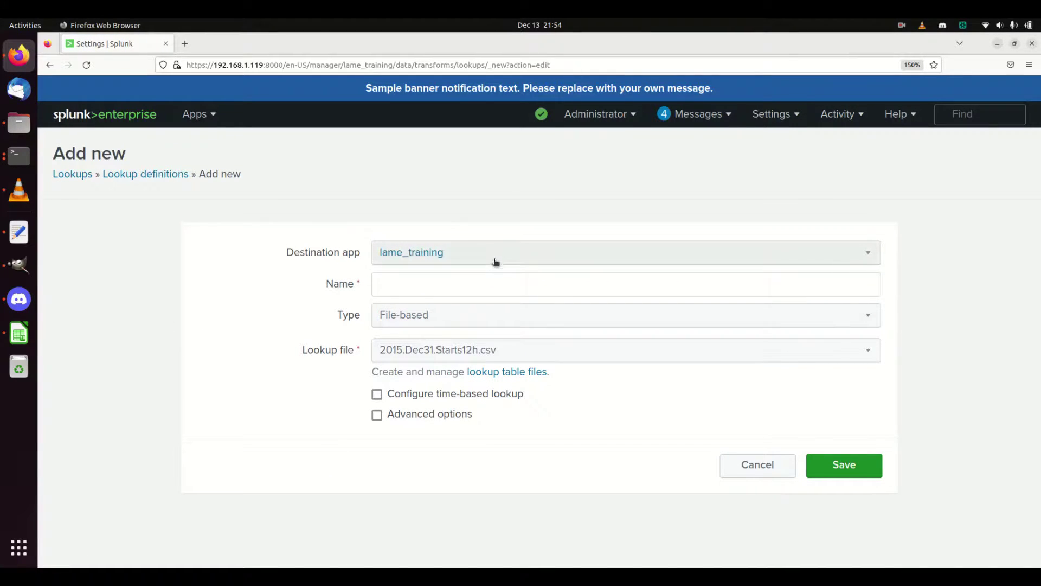
left_click(493, 281)
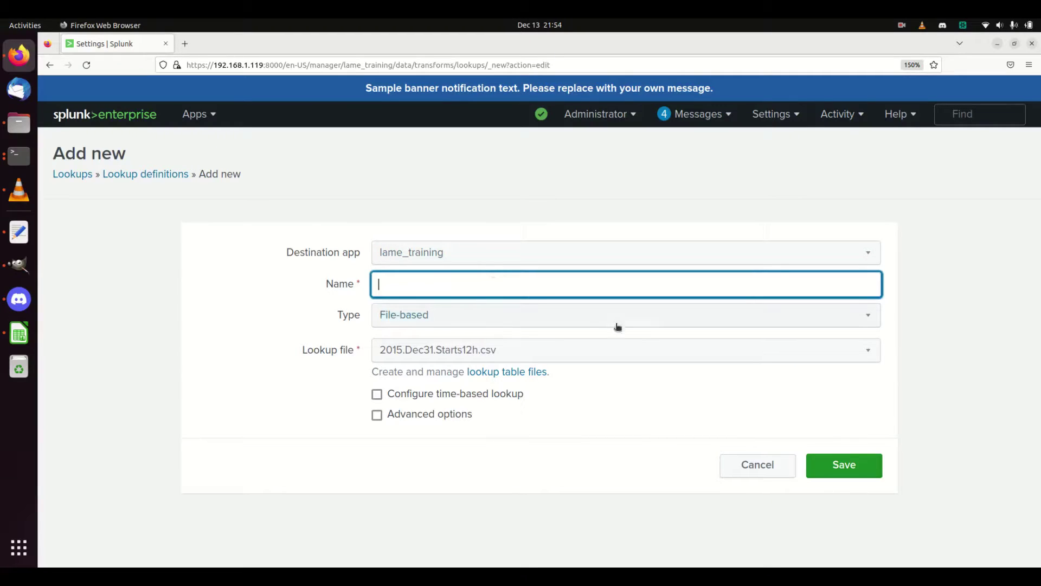
type("LAMEE")
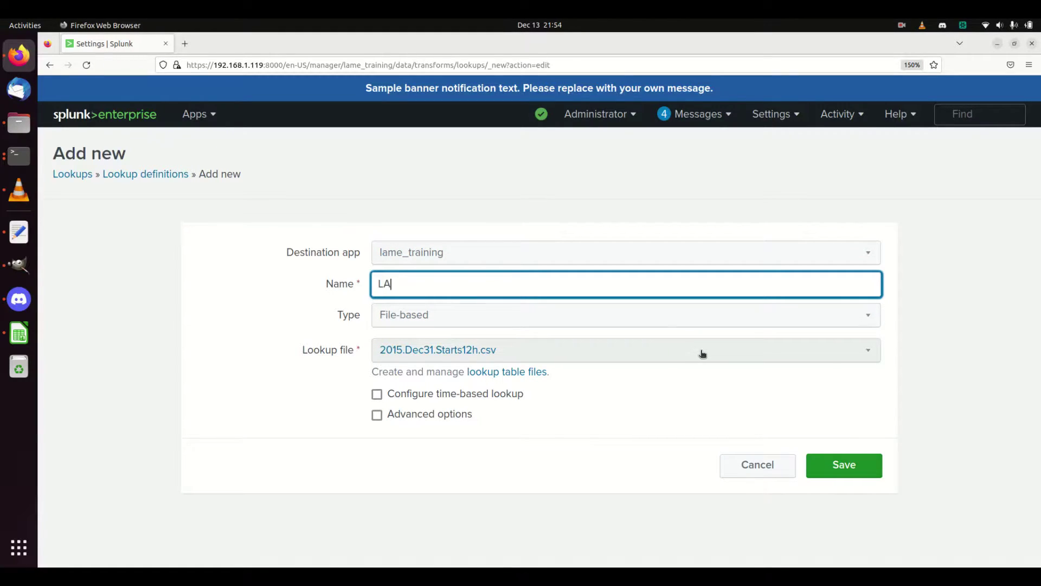
key("BackSpace")
key("BackSpace")
type("ECSV")
key("BackSpace")
key("BackSpace")
key("BackSpace")
type("DemoCSV")
Choose lameCSVDemo.csv as the lookup file for the new definition, then highlight the definition name
left_click(544, 352)
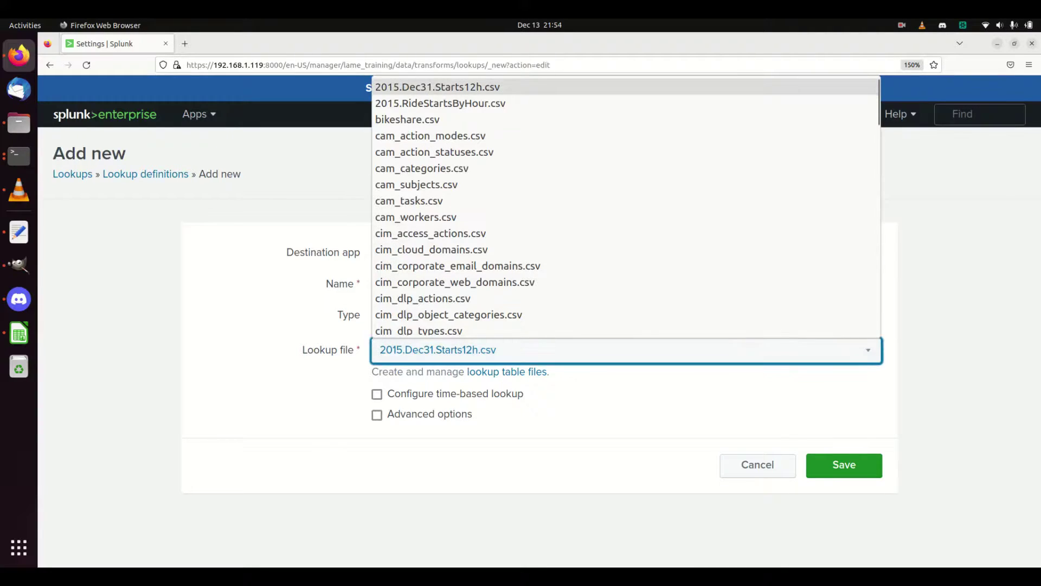
scroll(489, 233, "down", 4)
scroll(493, 246, "down", 10)
scroll(493, 246, "up", 5)
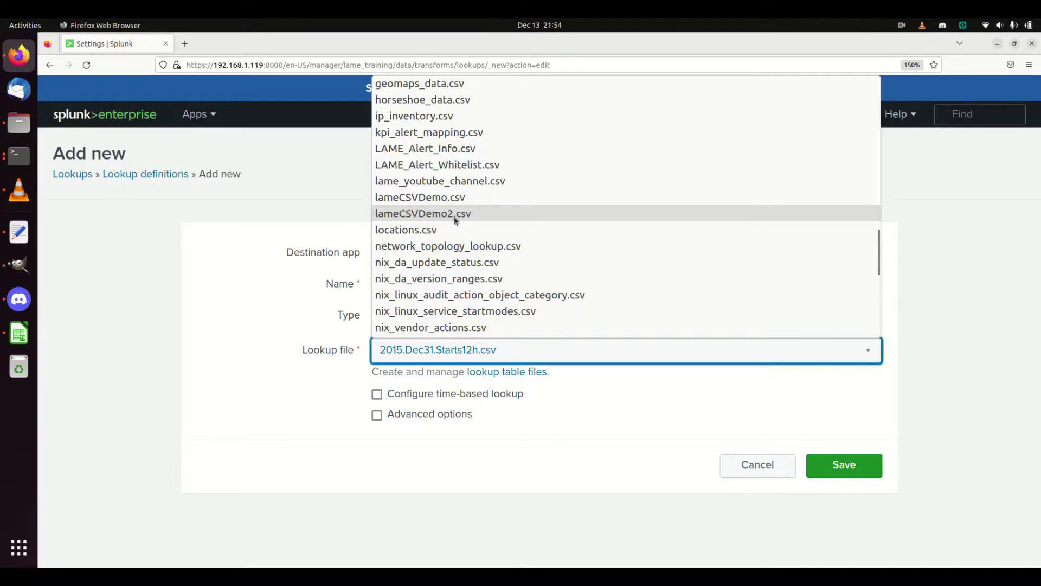
left_click(426, 198)
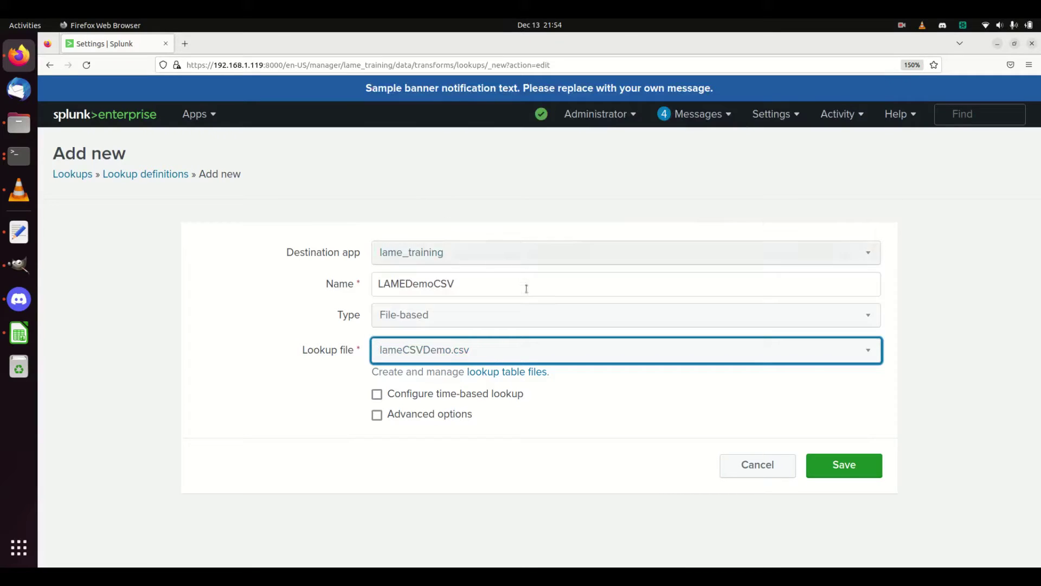
left_click_drag(464, 282, 375, 282)
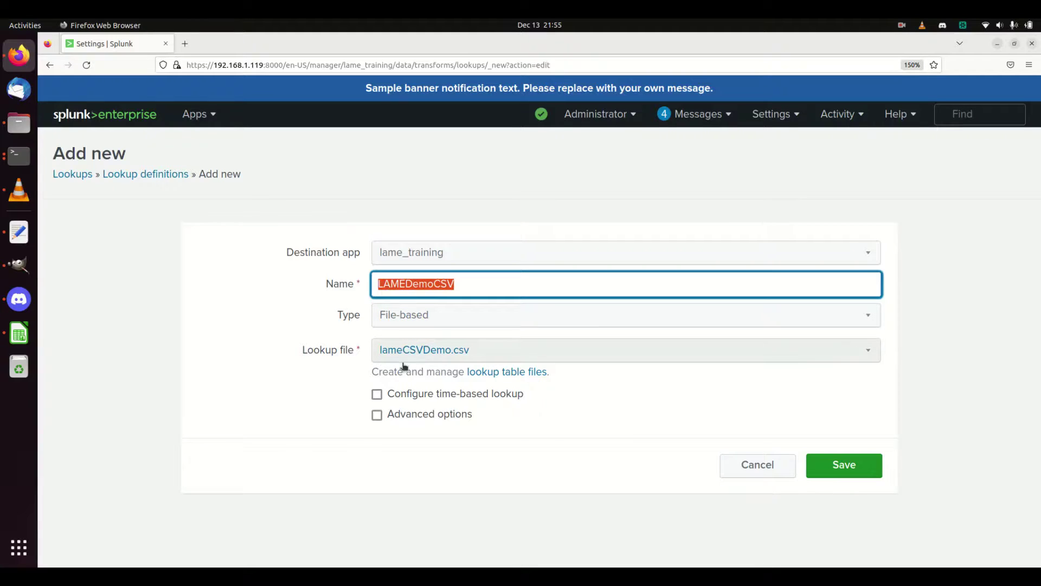
Enable the advanced options of the lookup definition and review the match, case sensitivity and filter settings
left_click(377, 415)
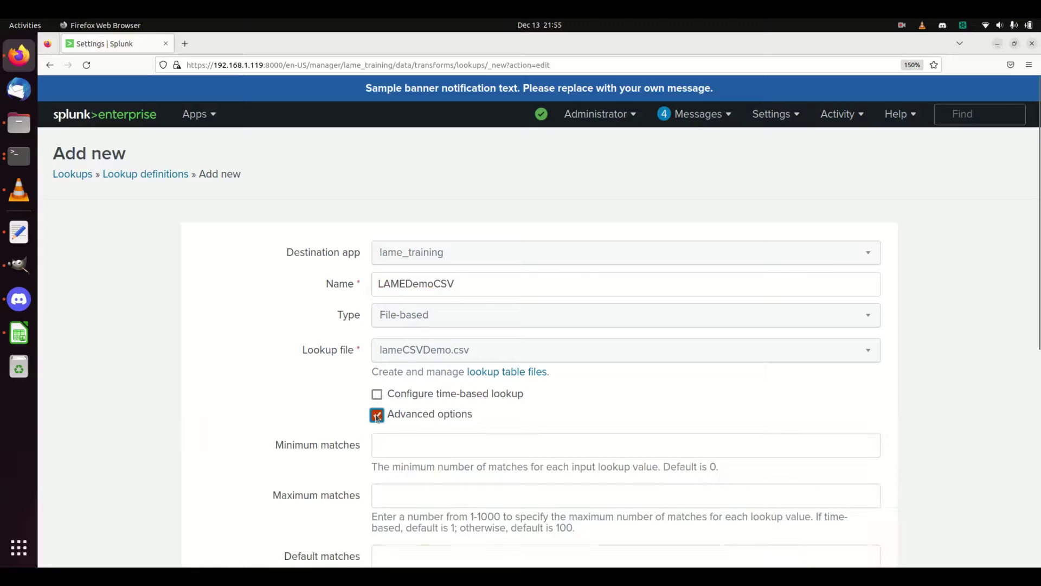
scroll(274, 358, "down", 5)
scroll(276, 360, "up", 3)
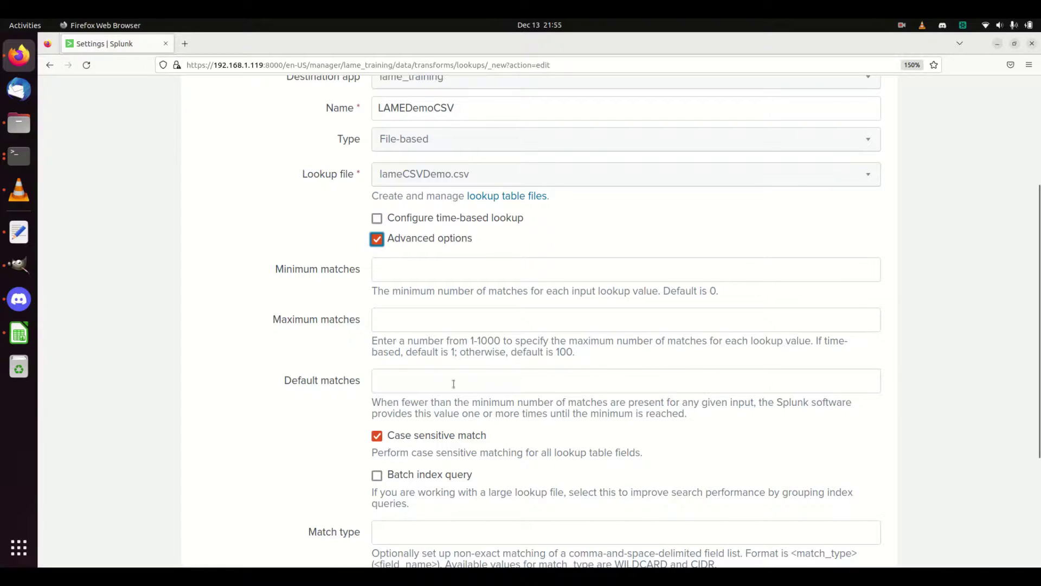
scroll(406, 399, "down", 3)
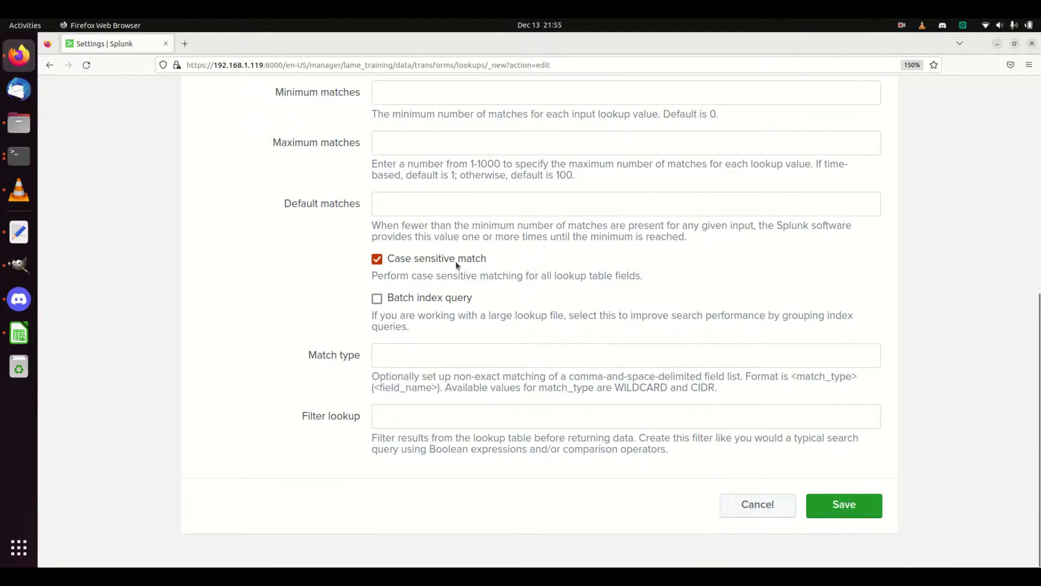
scroll(424, 269, "up", 3)
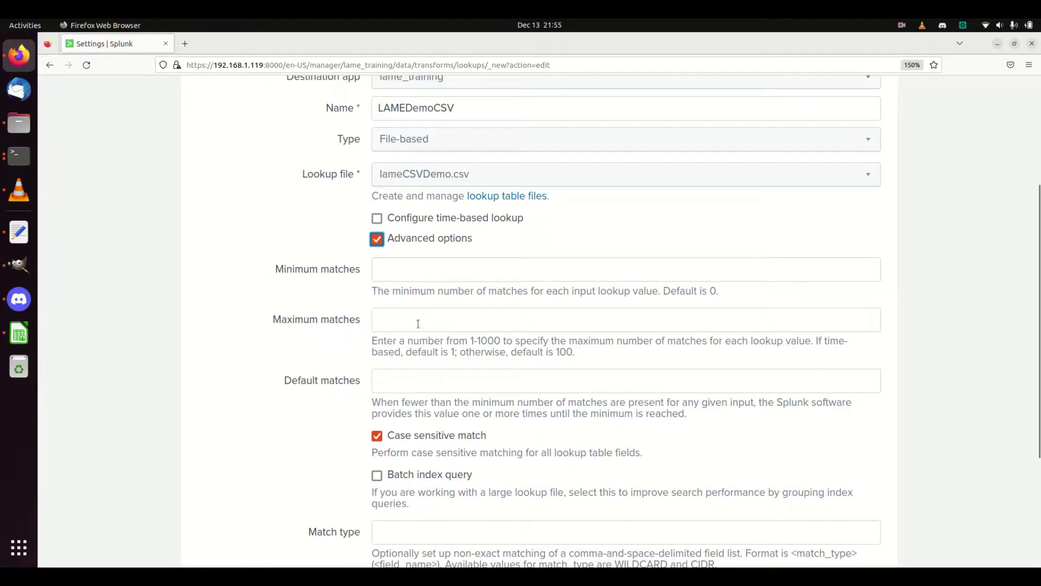
scroll(410, 391, "down", 3)
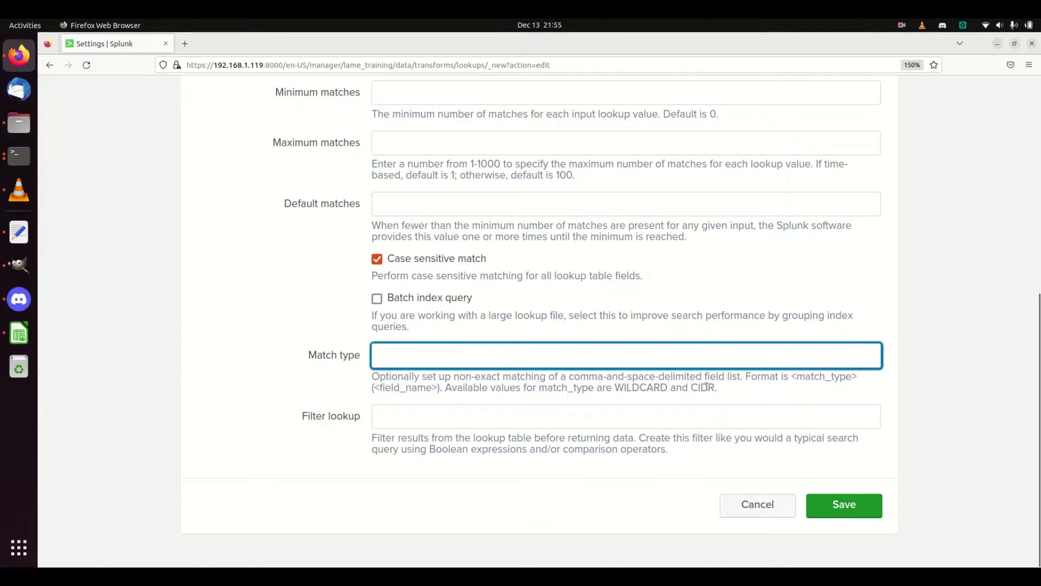
Switch to lameCSVDemo.csv in LibreOffice Calc and edit the first src_ip value in cell A2 to 10.0.0.*
left_click(19, 333)
left_click(585, 147)
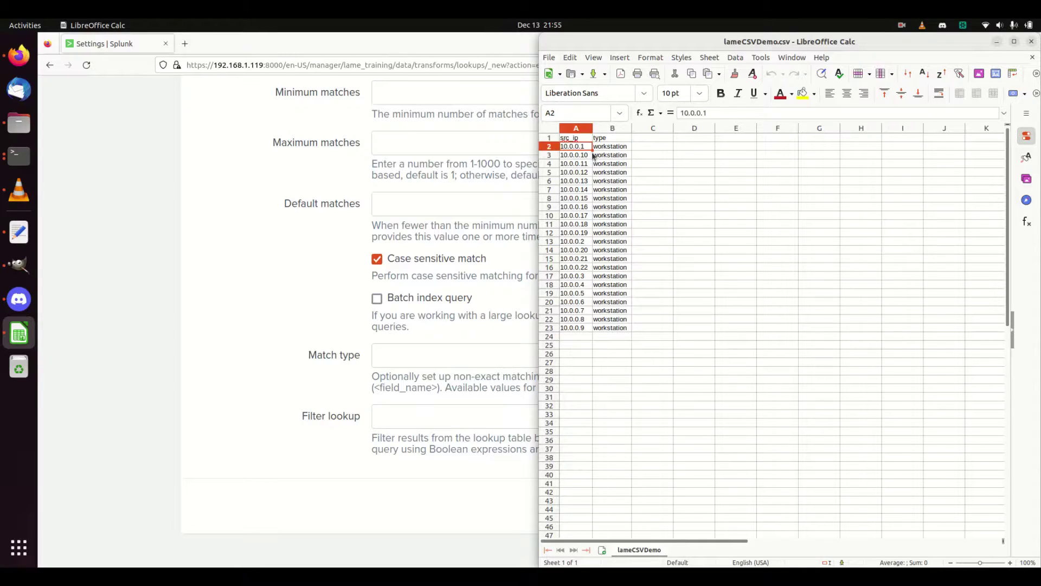
double_click(587, 146)
Back in the browser's lookup definition form, set the match type to WILDCARD(src_ip), checking the spreadsheet's wildcard entry
left_click(432, 352)
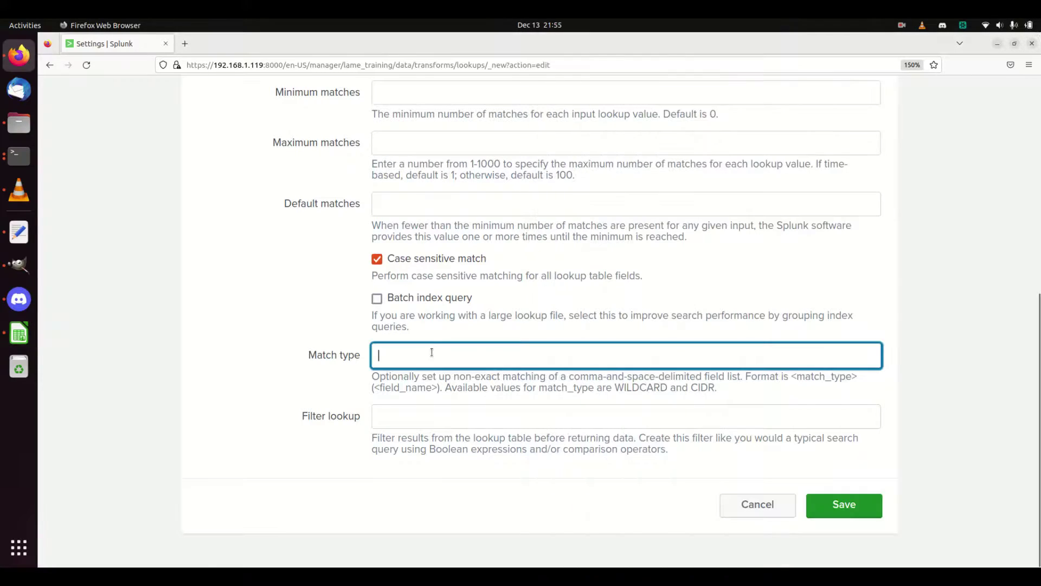
type("WILDCAR")
left_click(19, 332)
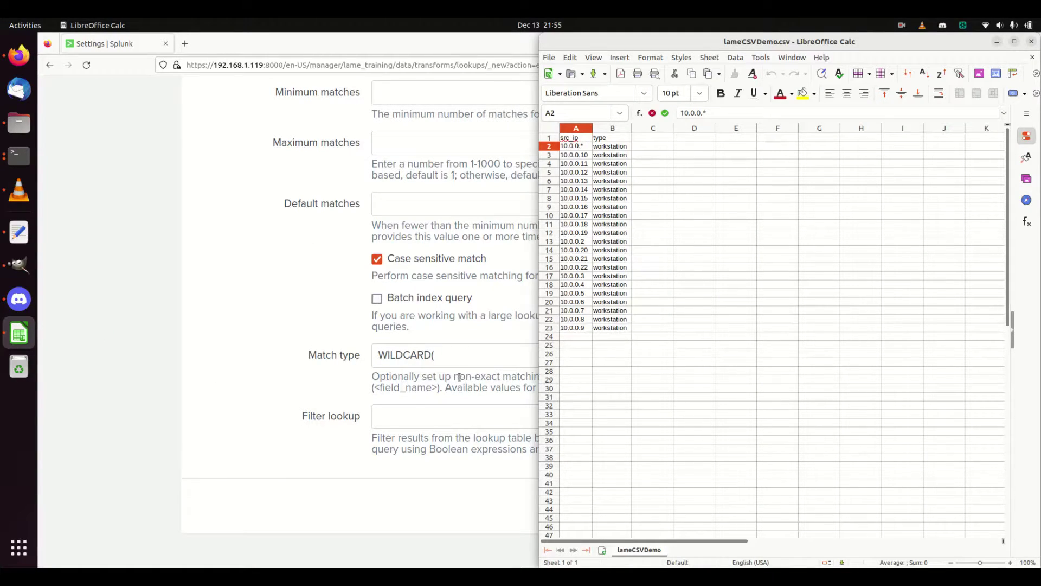
left_click(450, 358)
type("D(src_ip)")
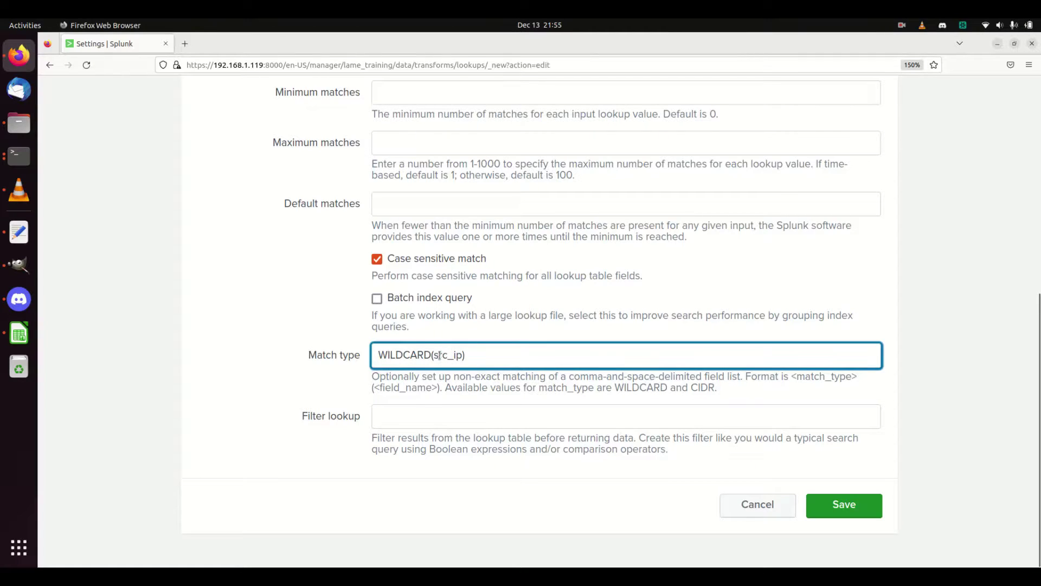
Switch to the LibreOffice Calc spreadsheet and edit the src_ip value in cell A2 to 10.0.0.0/8
left_click(19, 333)
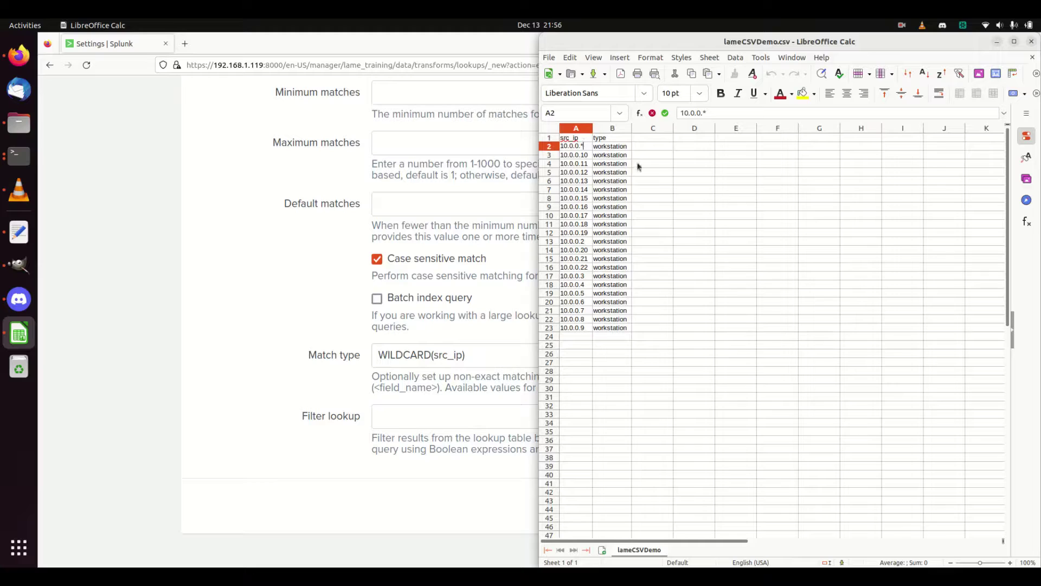
key("BackSpace")
type("0/8")
Change the match type in the browser form to CIDR(src_ip) and compare it with the spreadsheet's subnet entry
left_click(457, 357)
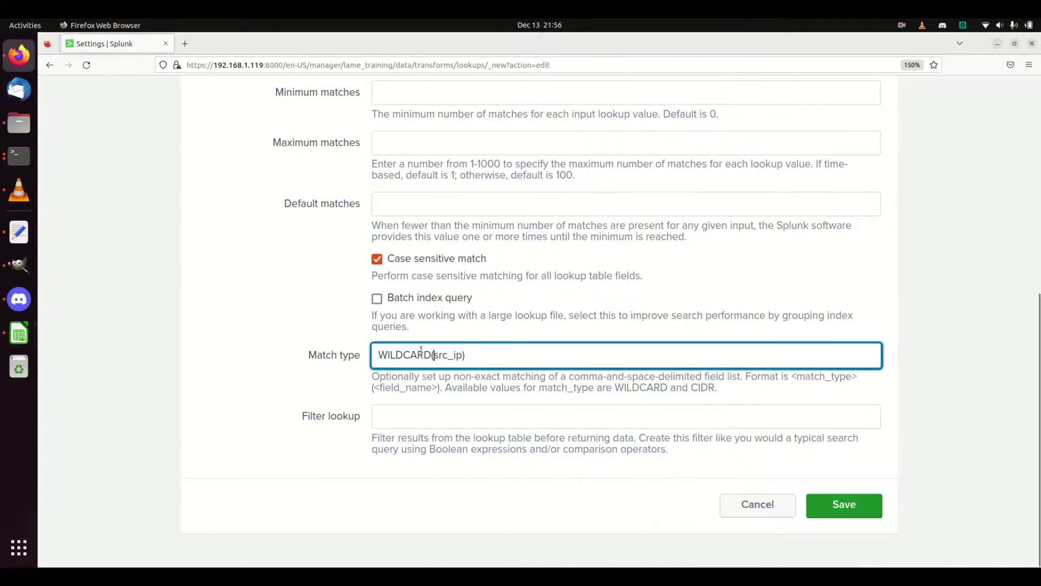
double_click(417, 347)
type("CIDR")
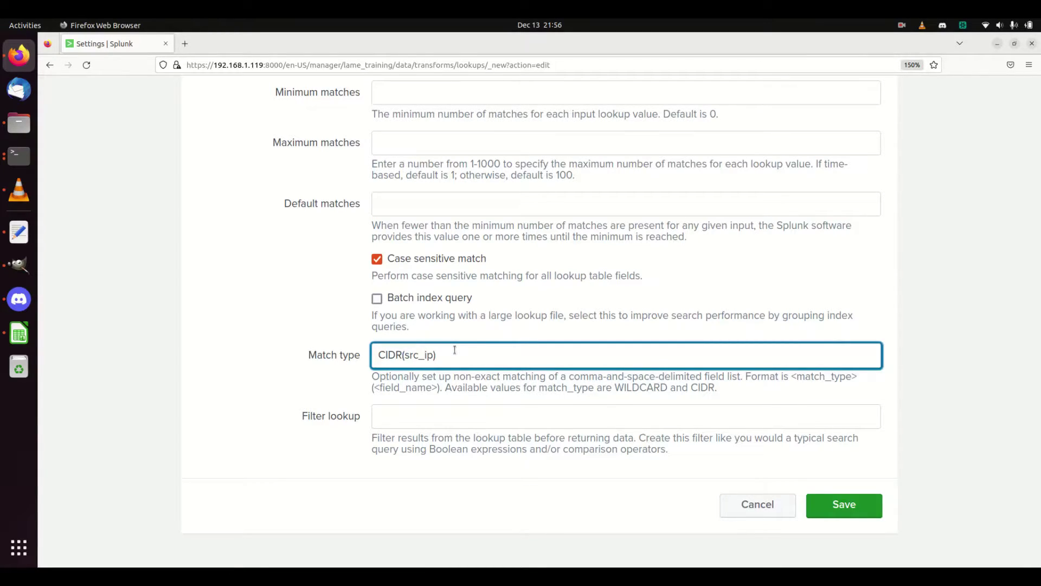
left_click(13, 337)
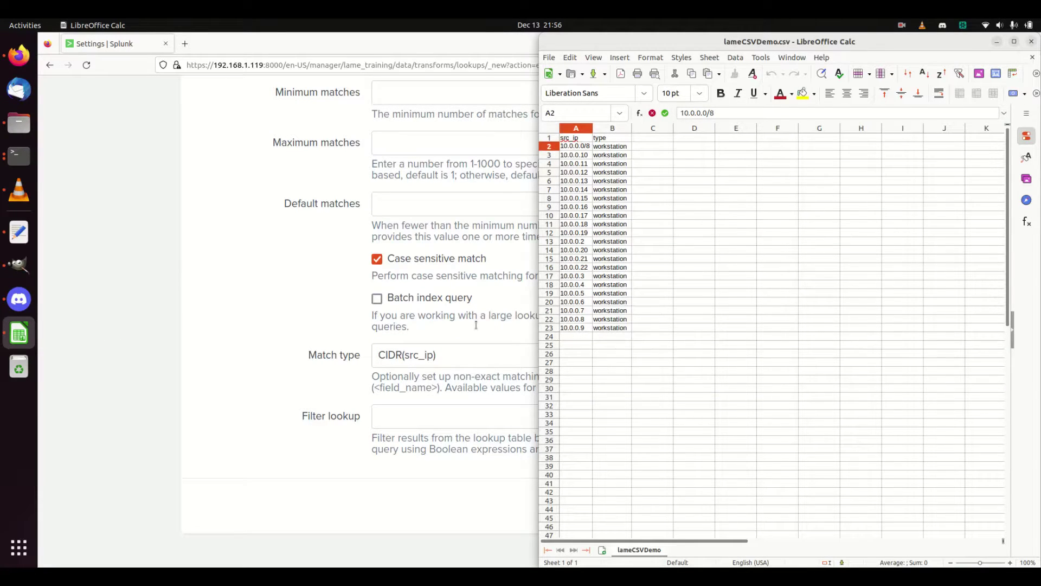
left_click(457, 341)
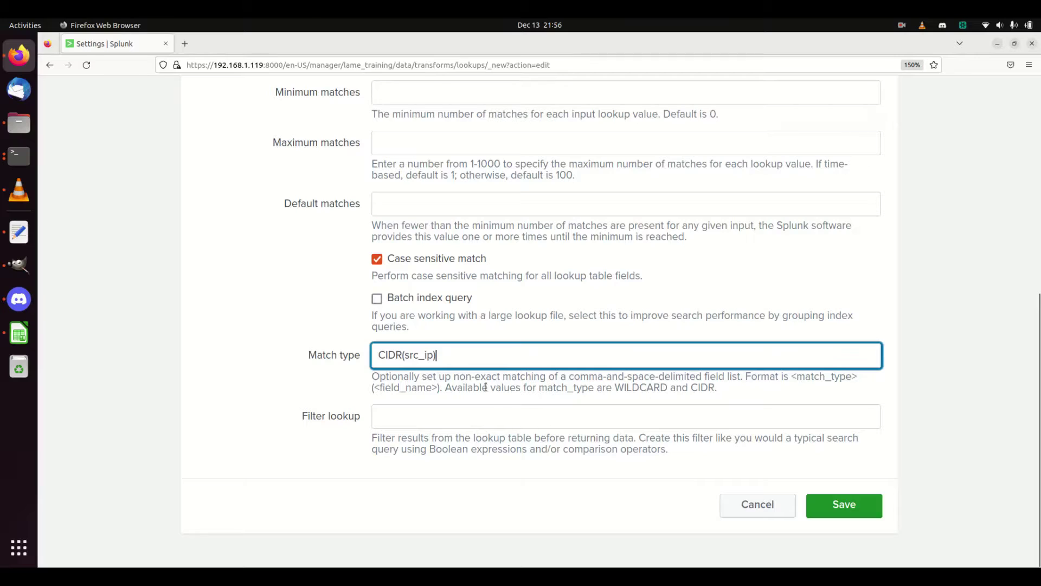
Clear the match type of the LAMEDemoCSV definition and return to the beginning of the form
left_click_drag(460, 357, 319, 353)
key("BackSpace")
scroll(498, 312, "up", 5)
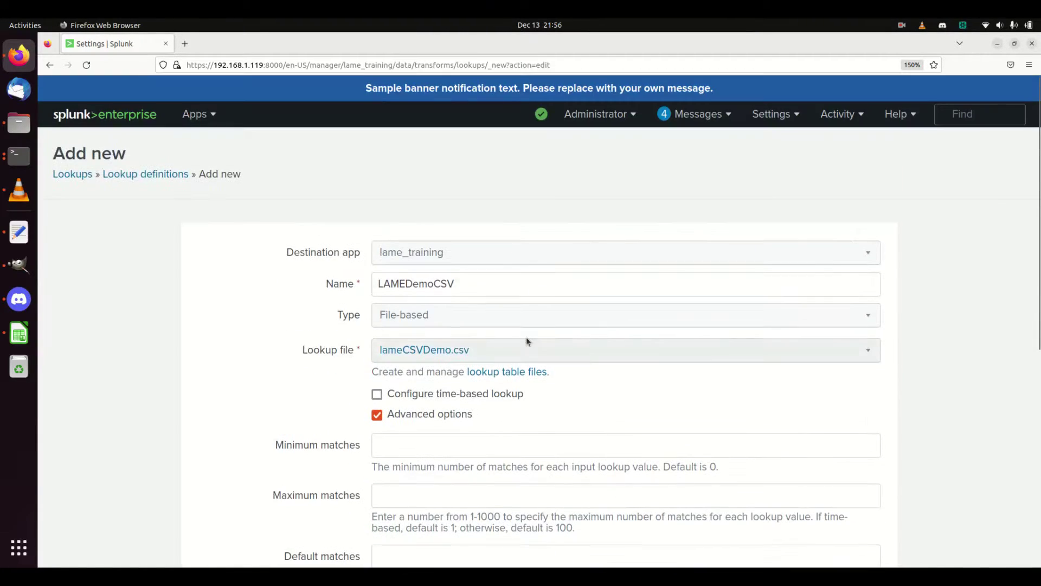
Turn off the advanced options of the LAMEDemoCSV definition, keep its type as File-based, and save it
scroll(529, 335, "down", 3)
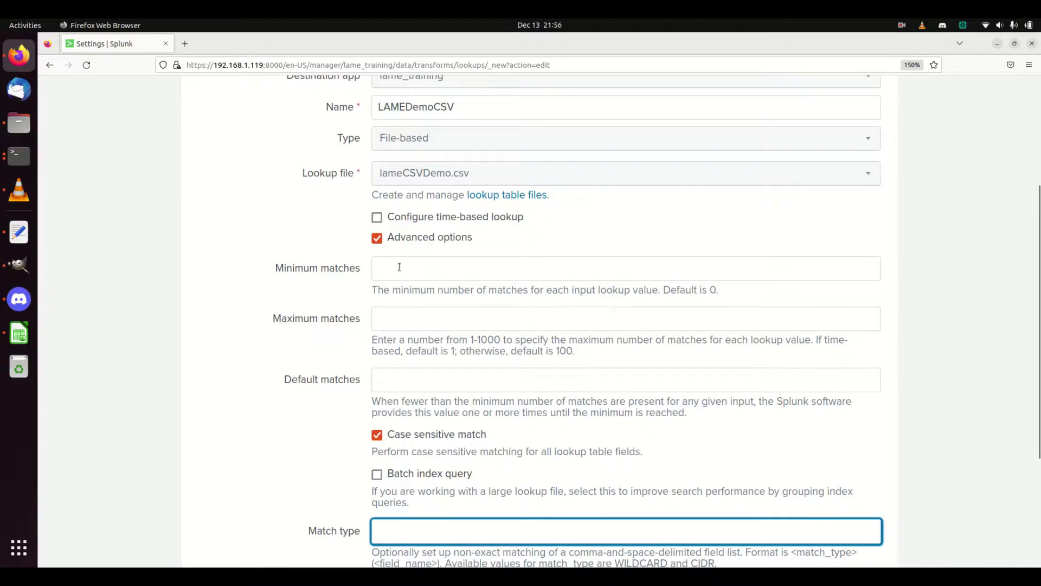
left_click(376, 239)
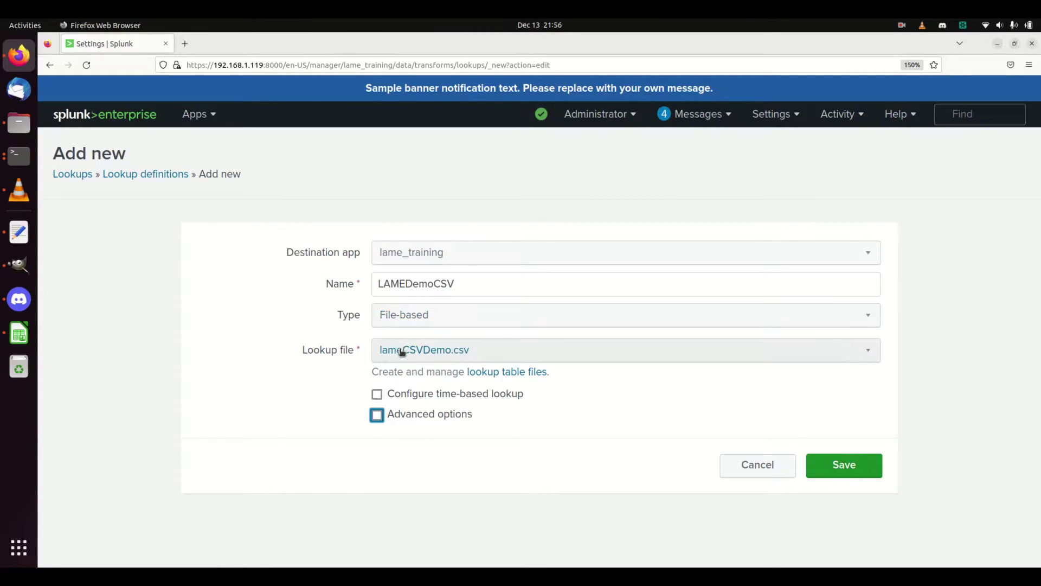
left_click(415, 324)
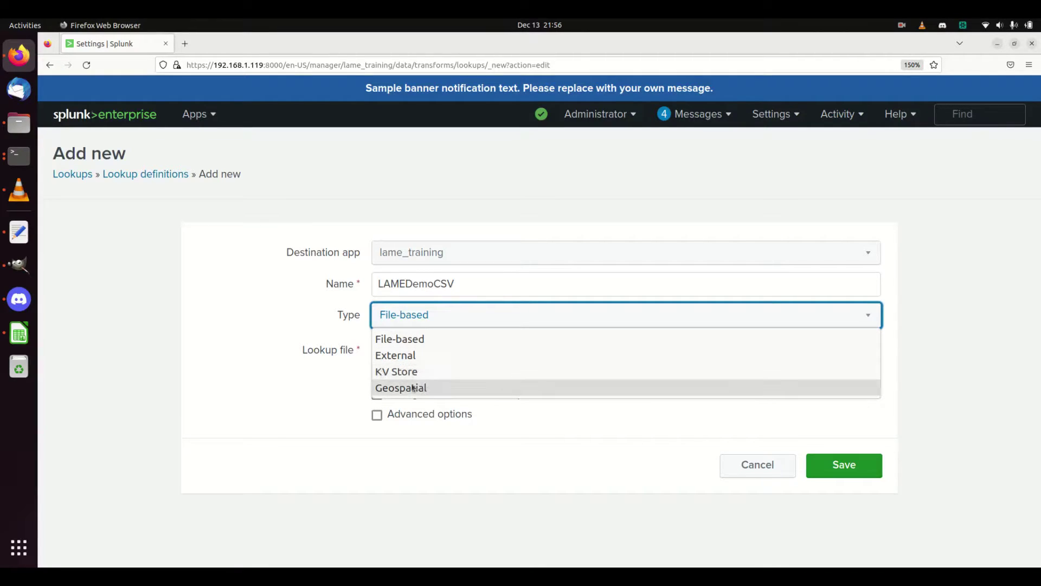
left_click(286, 323)
left_click(821, 459)
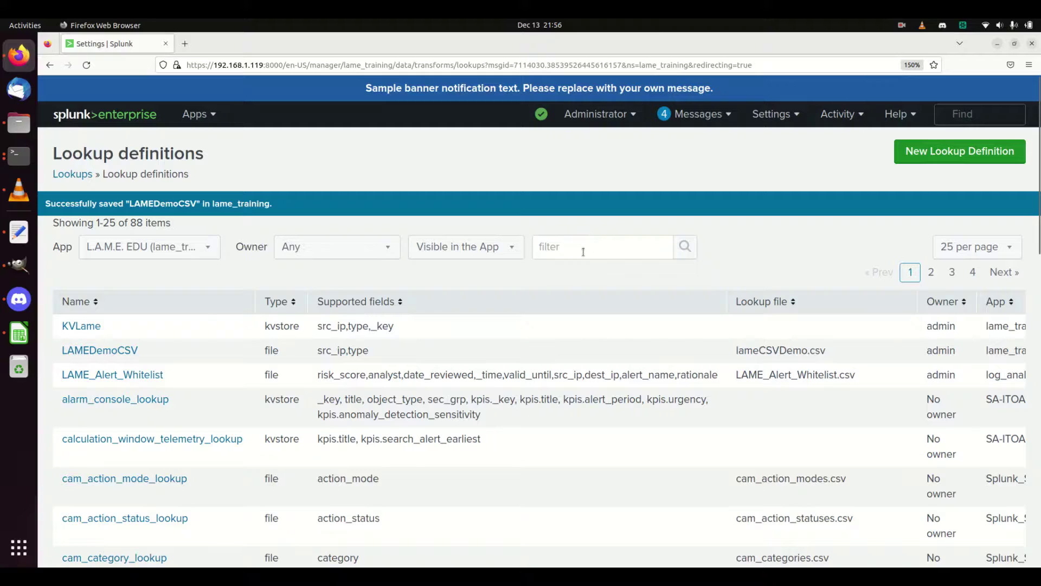
Filter the lookup definitions list by lamedemo
left_click(583, 252)
type("lamedemo")
key("Return")
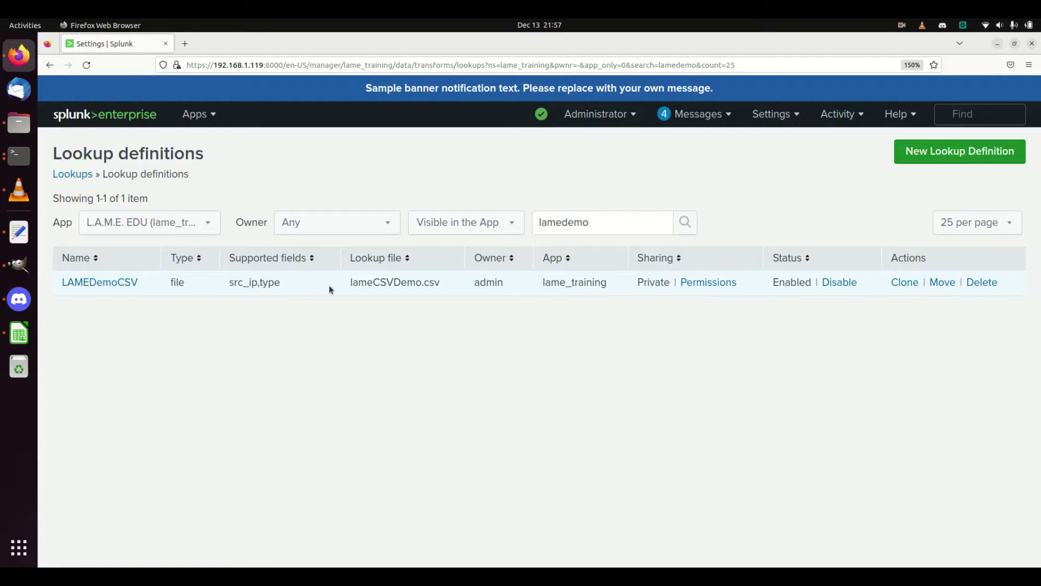
Share the LAMEDemoCSV definition with all apps, grant Everyone read and write permission, and save
left_click(705, 283)
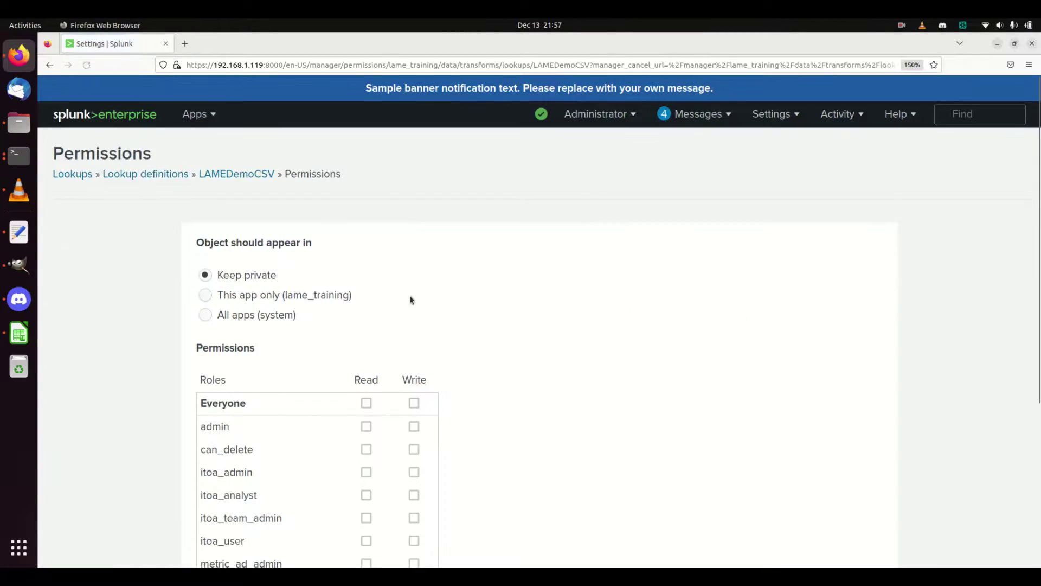
left_click(215, 319)
left_click(366, 403)
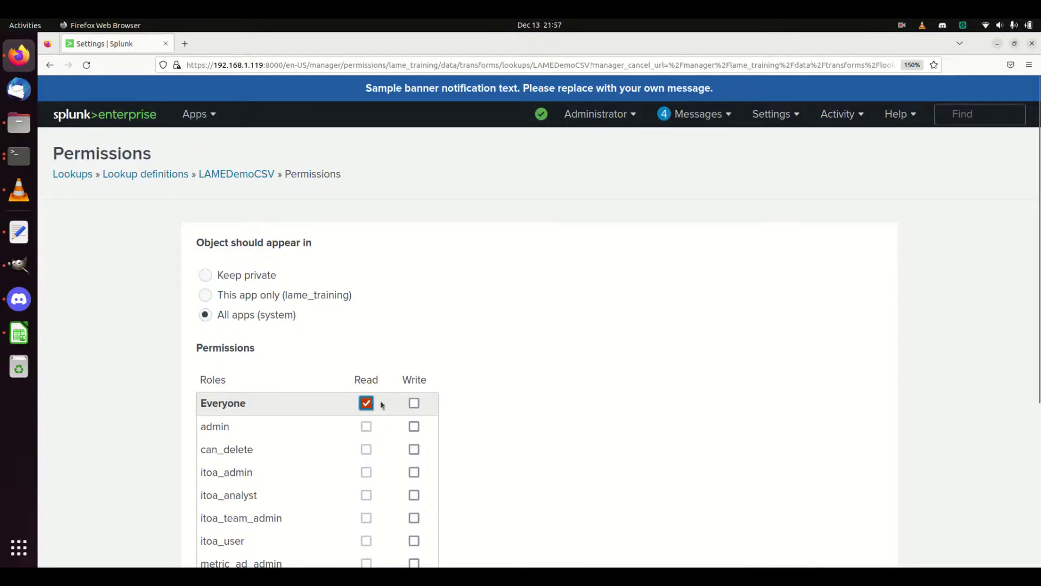
left_click(415, 403)
scroll(548, 442, "down", 4)
left_click(863, 504)
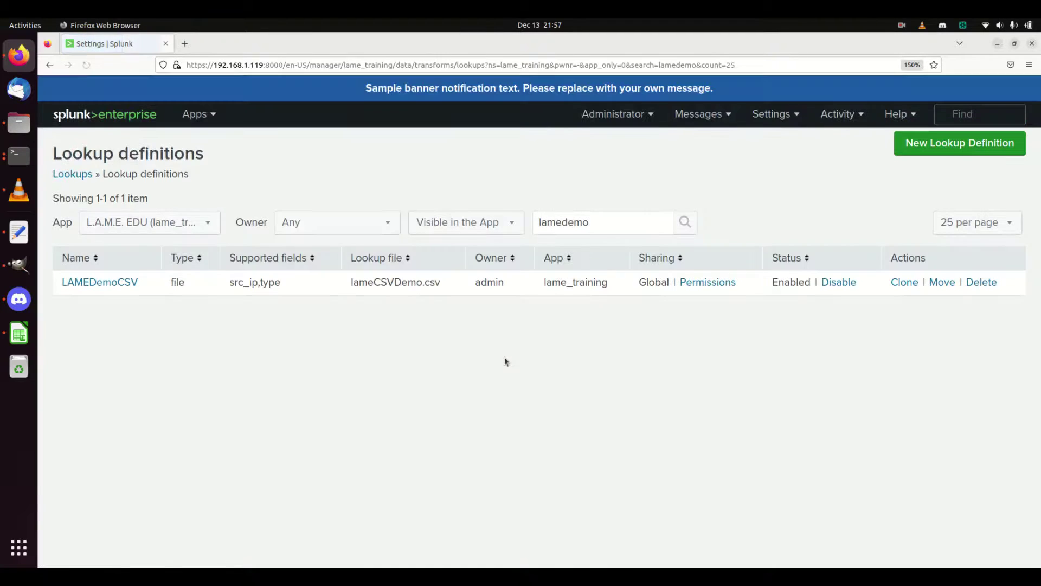
In the L.A.M.E. EDU app, run the search index=lame_training sourcetype=lame_conn | head 10
left_click(192, 114)
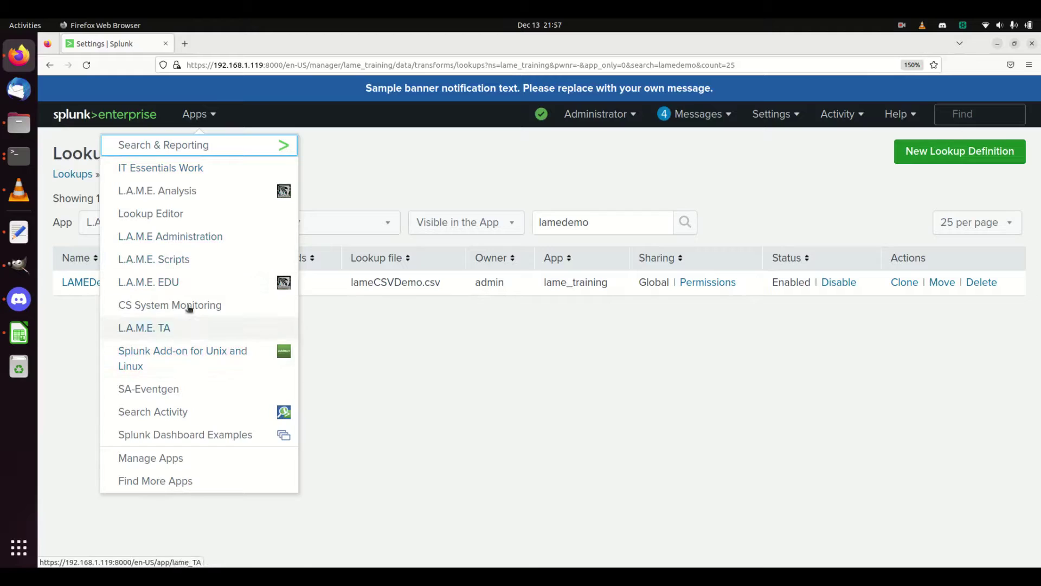
left_click(178, 286)
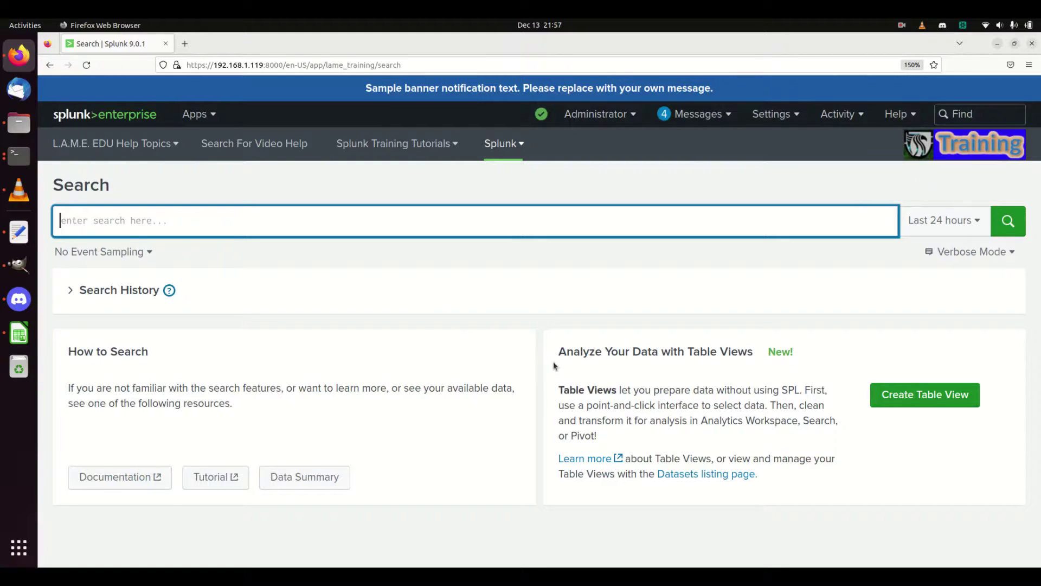
type("index=lame-")
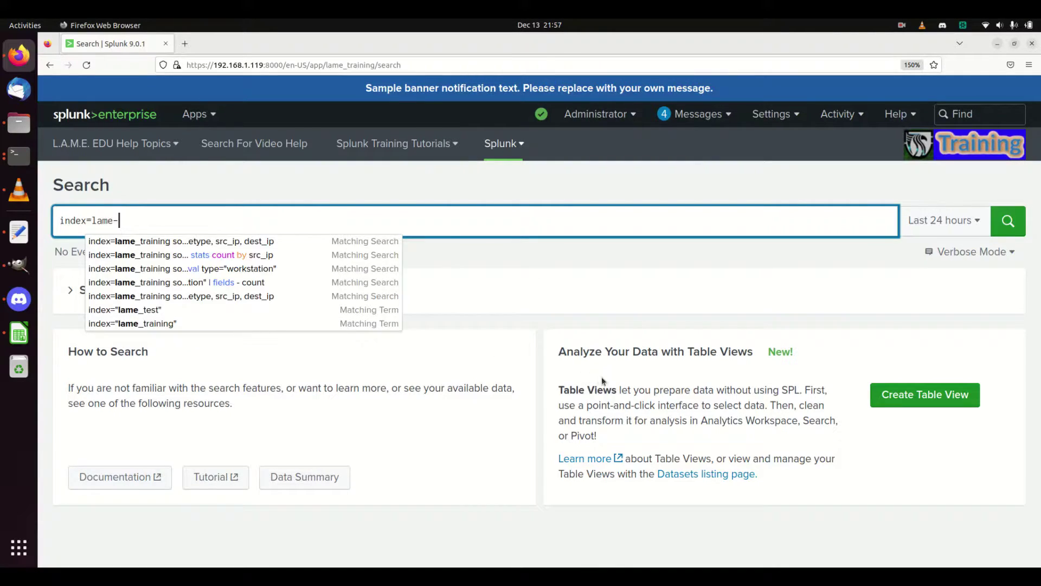
key("BackSpace")
type("_training sourcetype=cor")
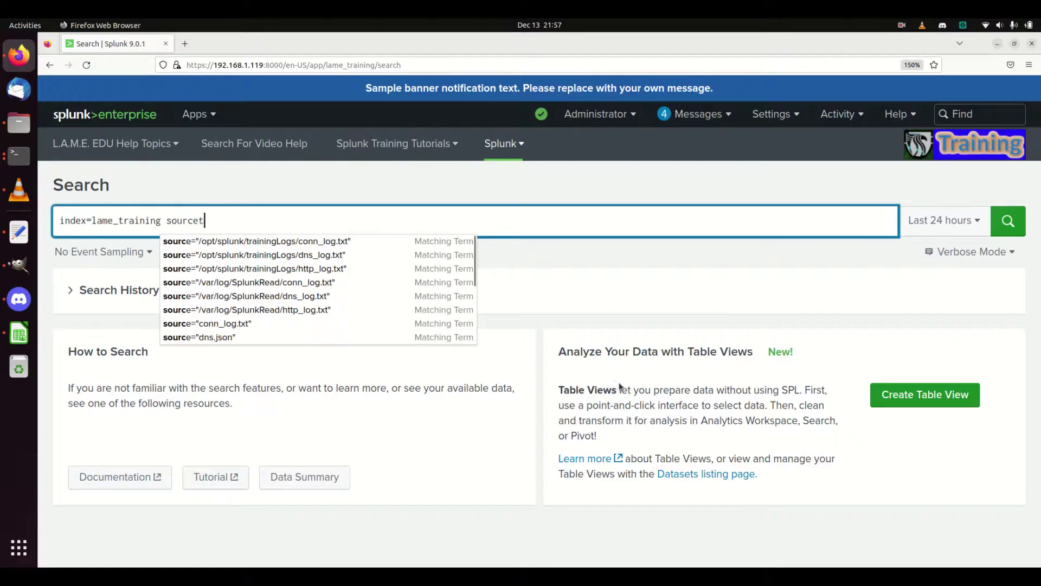
key("BackSpace")
key("BackSpace")
key("BackSpace")
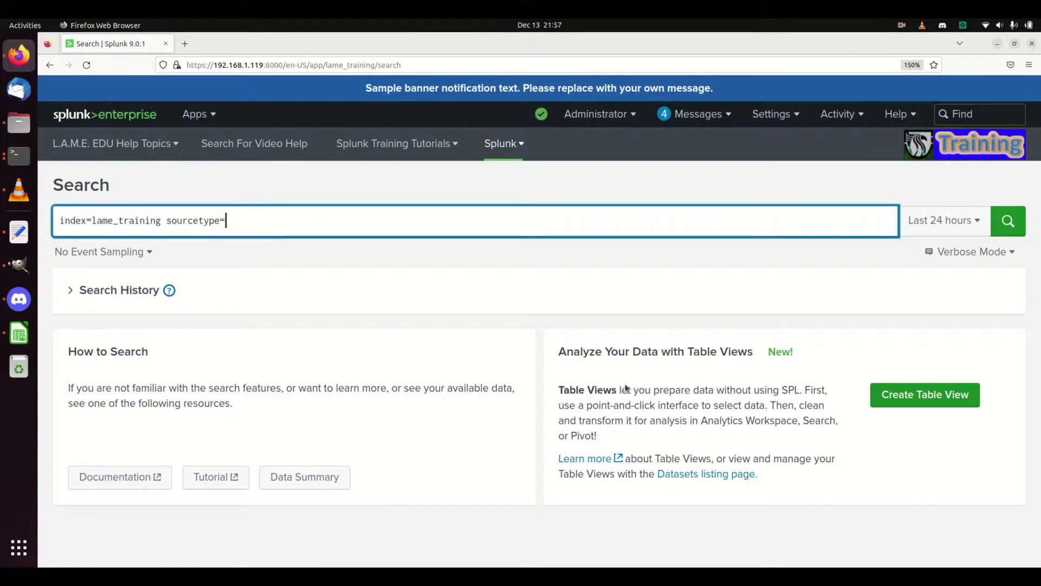
type("lame_conn | head 10")
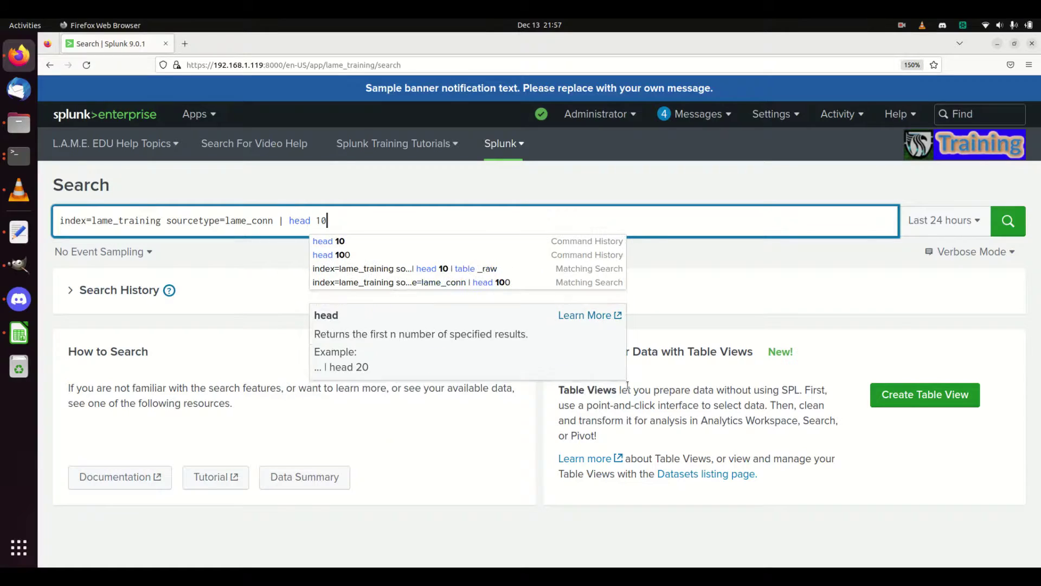
key("Return")
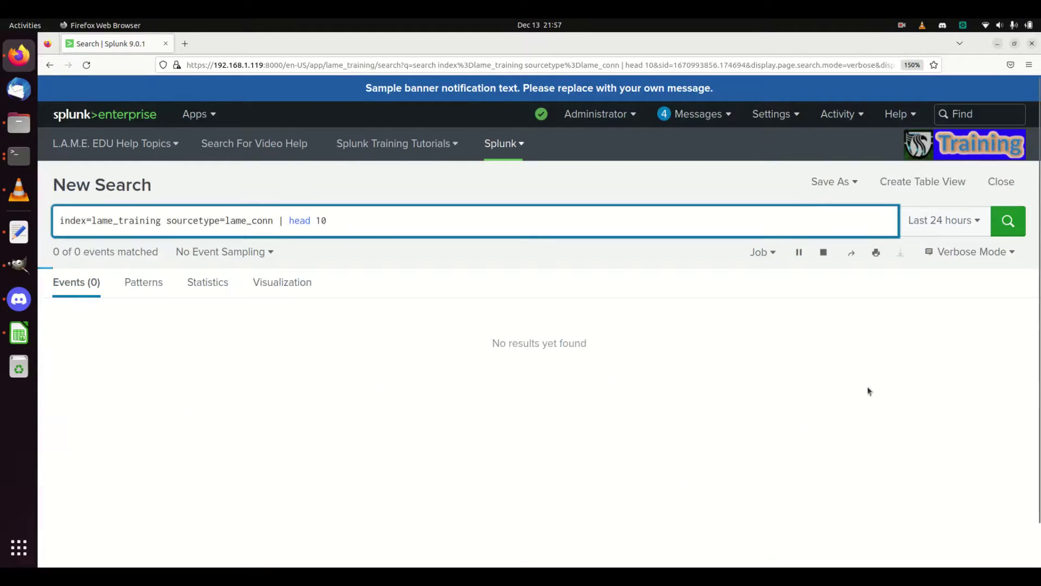
Check the src_ip field in the events and add a second query line reading | lookup src_ip as src_ip
scroll(488, 423, "down", 5)
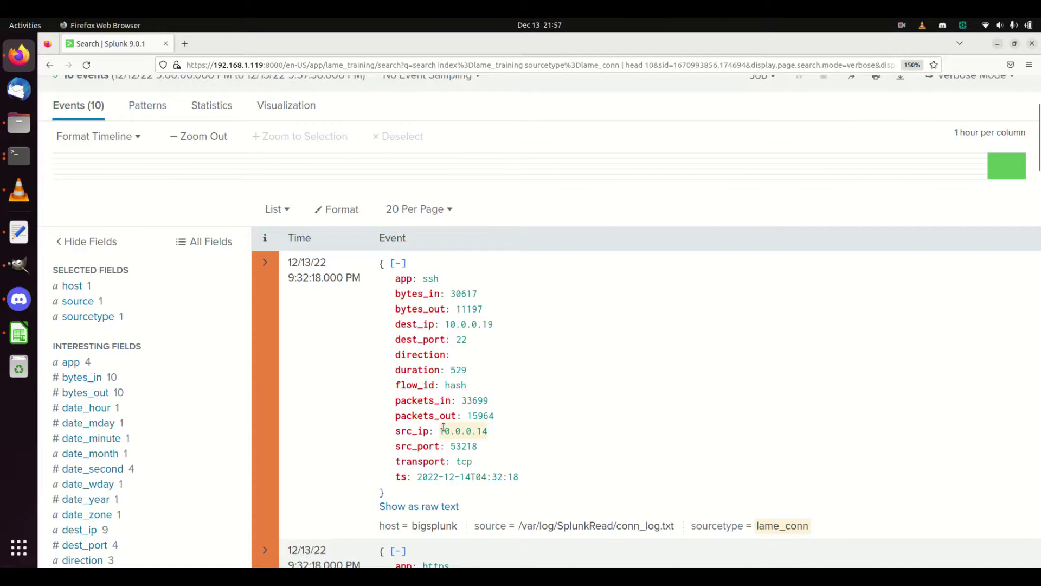
scroll(458, 368, "up", 5)
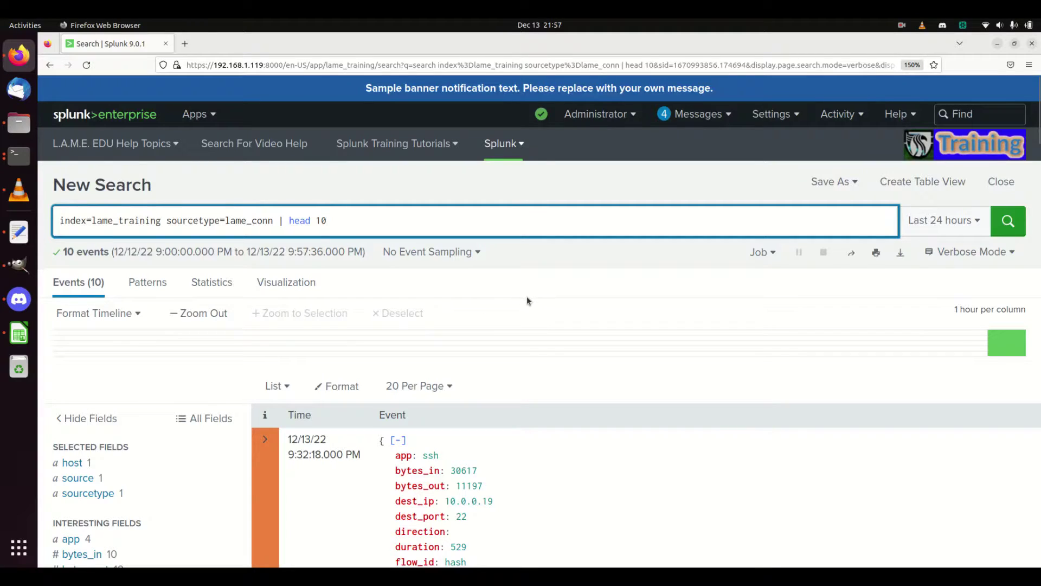
key("shift+Return")
type("| lo")
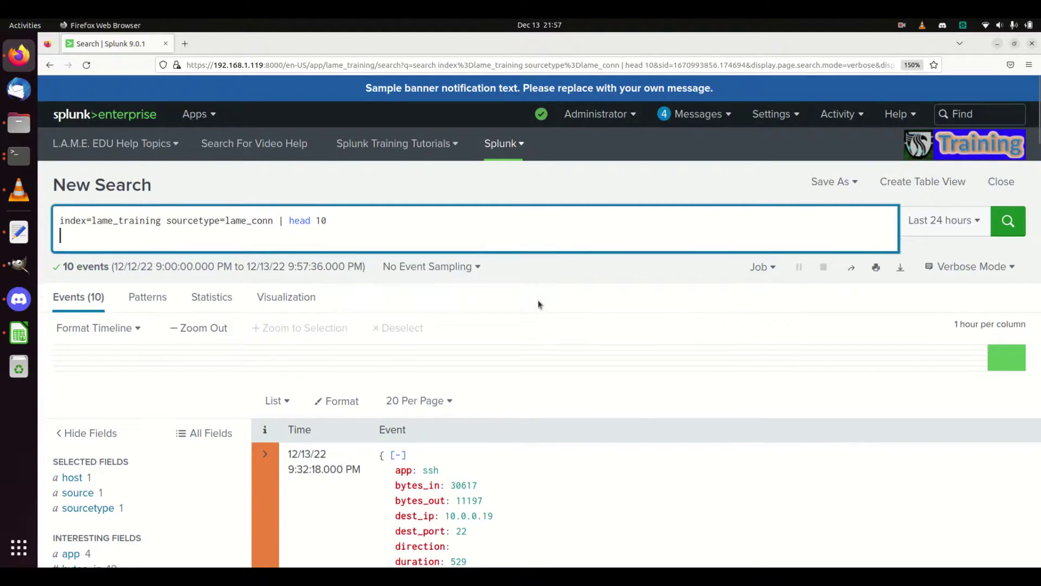
type("okup")
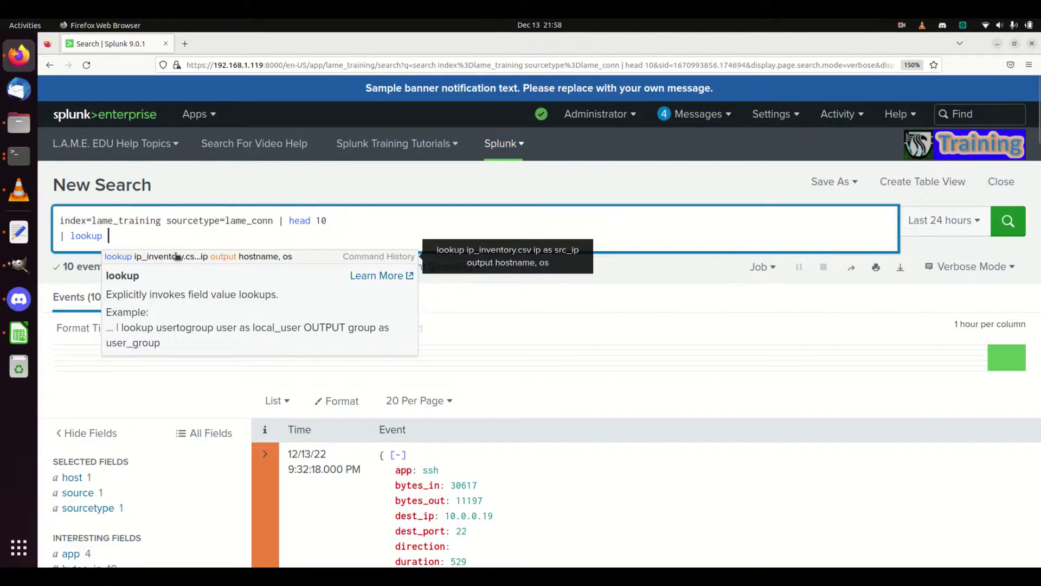
type("rc_ip as src_ip")
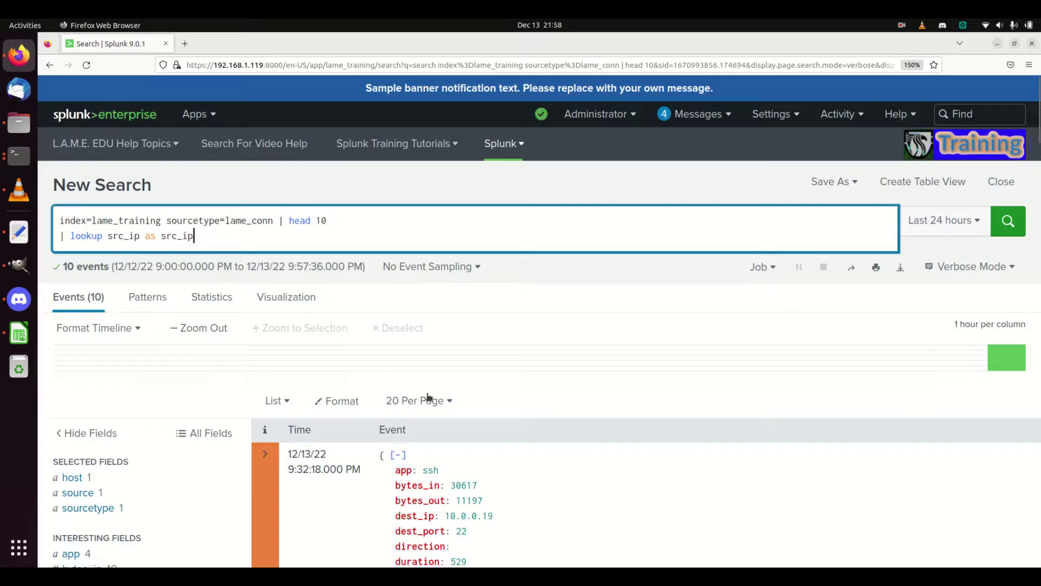
Insert the lookup definition name LameDemoCSV between the lookup command and the first src_ip in the query
scroll(519, 518, "down", 5)
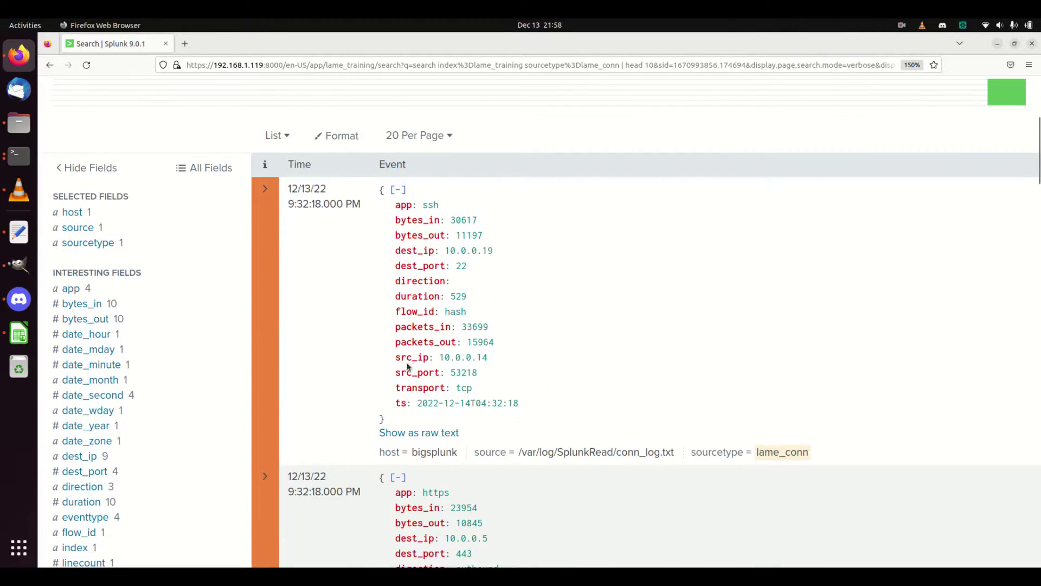
scroll(305, 243, "up", 5)
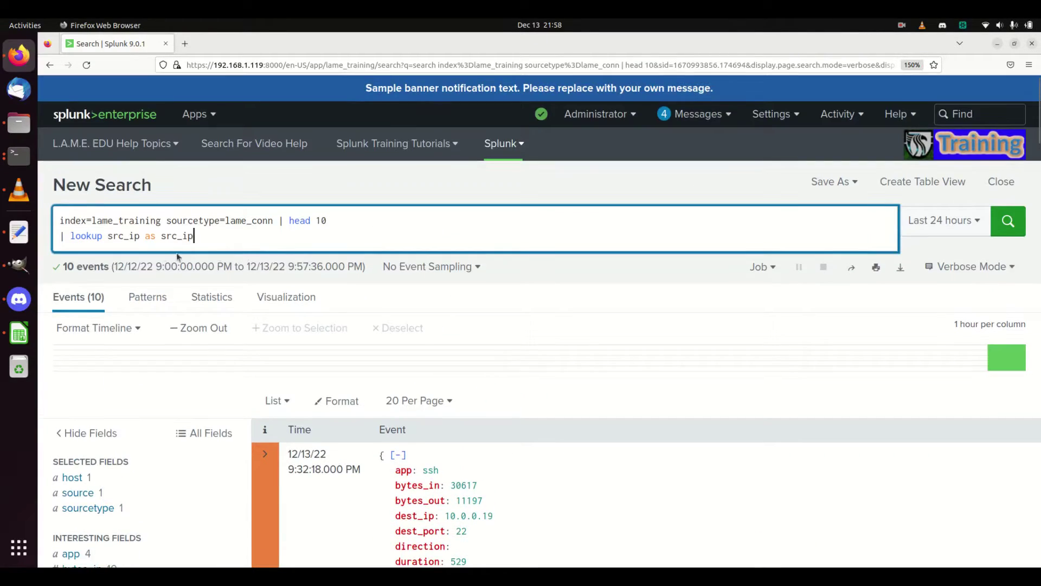
left_click(108, 236)
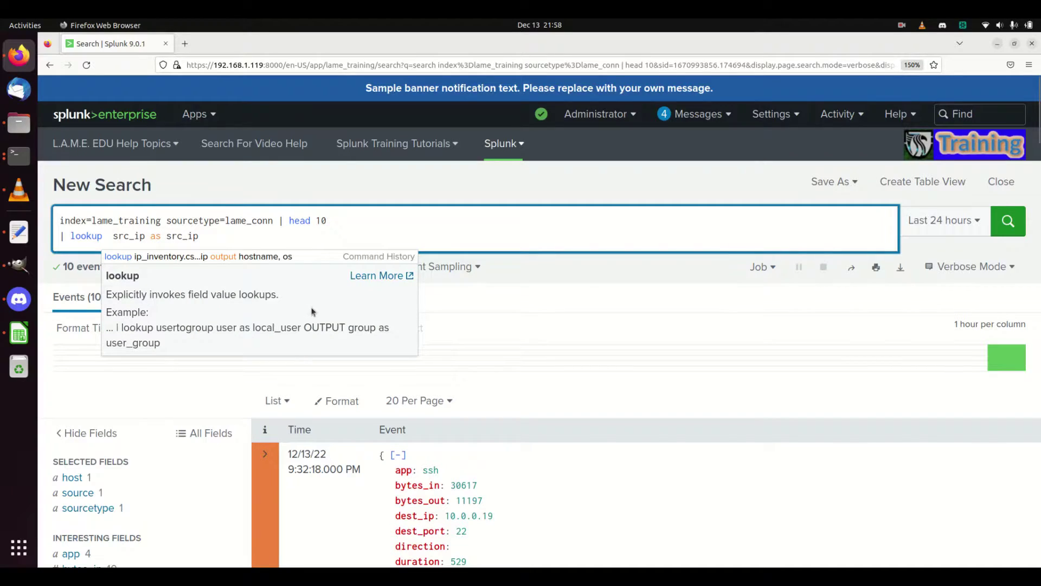
type("L")
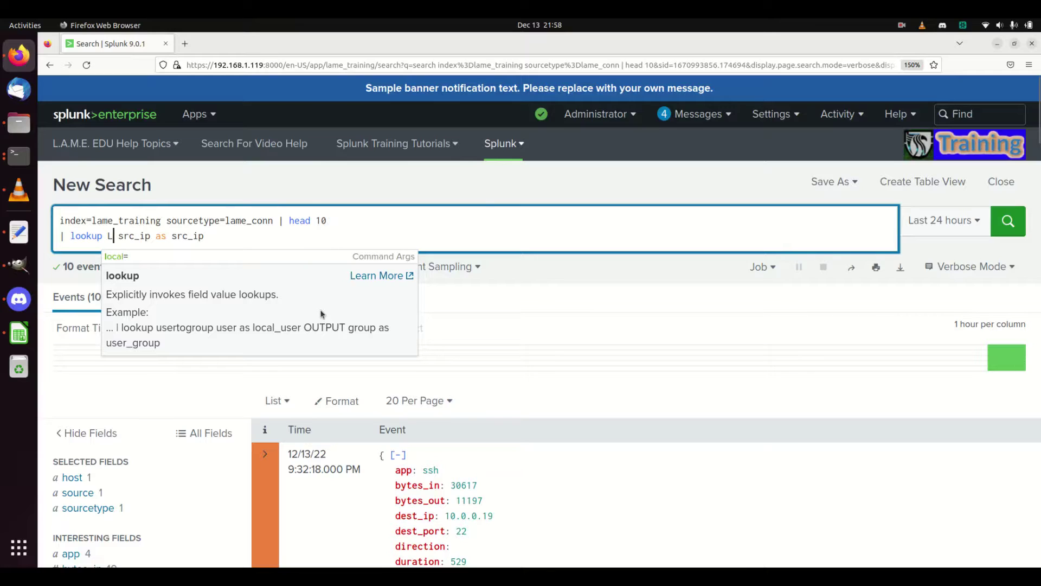
type("ameCSV")
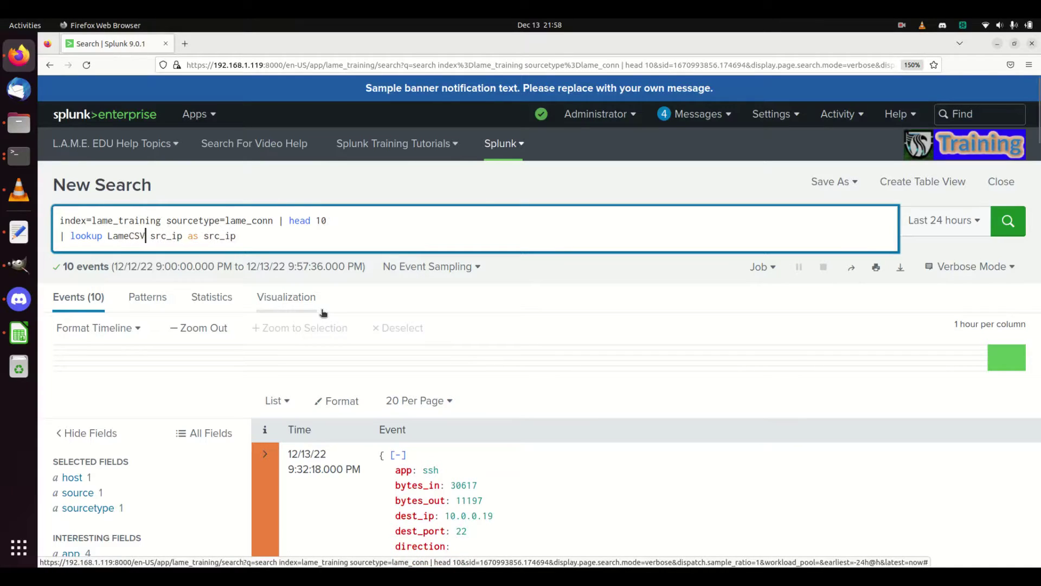
key("BackSpace")
key("BackSpace")
key("BackSpace")
type("DemoC")
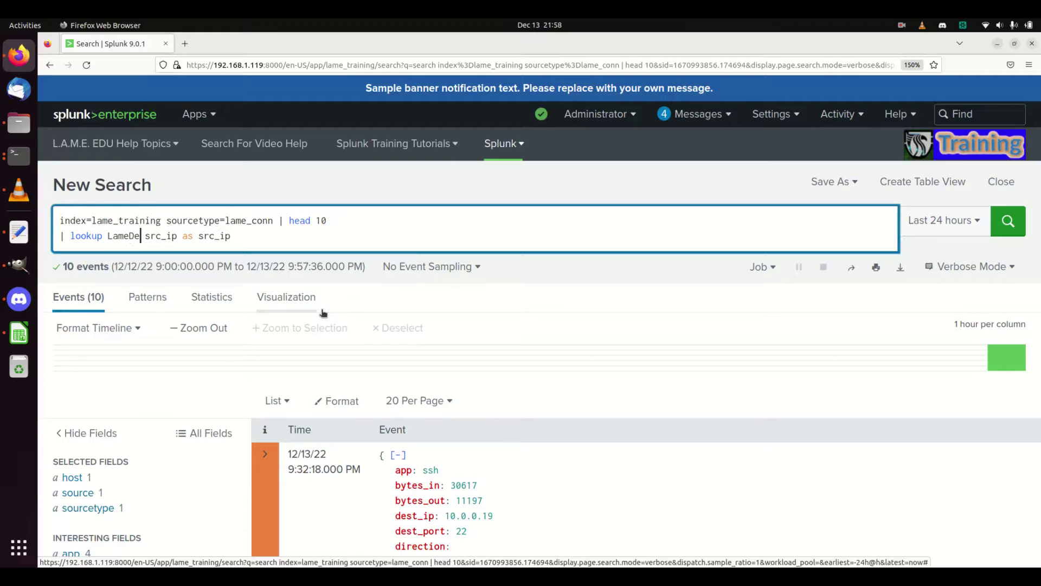
type("SV.")
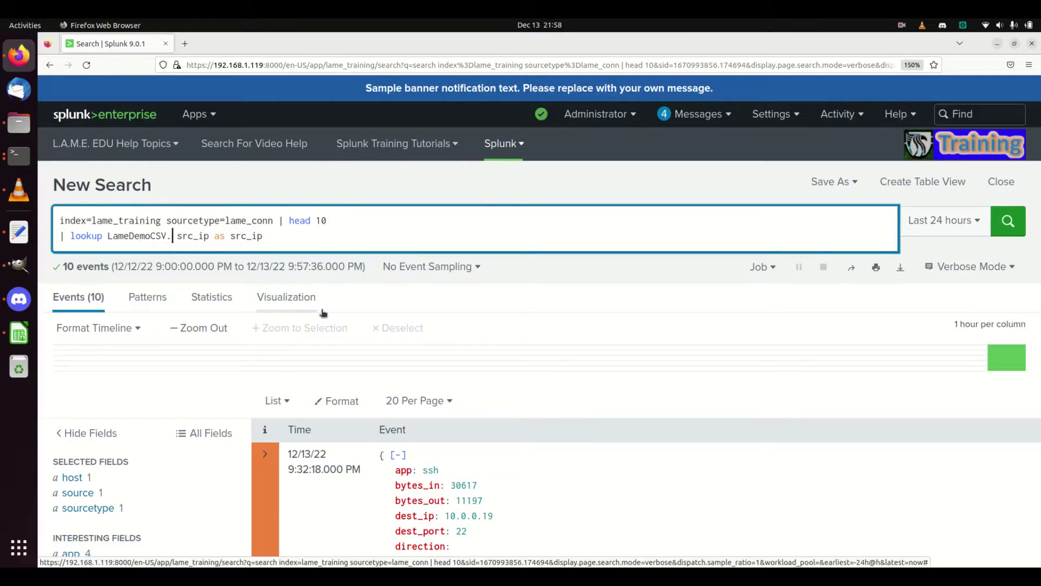
key("BackSpace")
left_click_drag(165, 235, 108, 235)
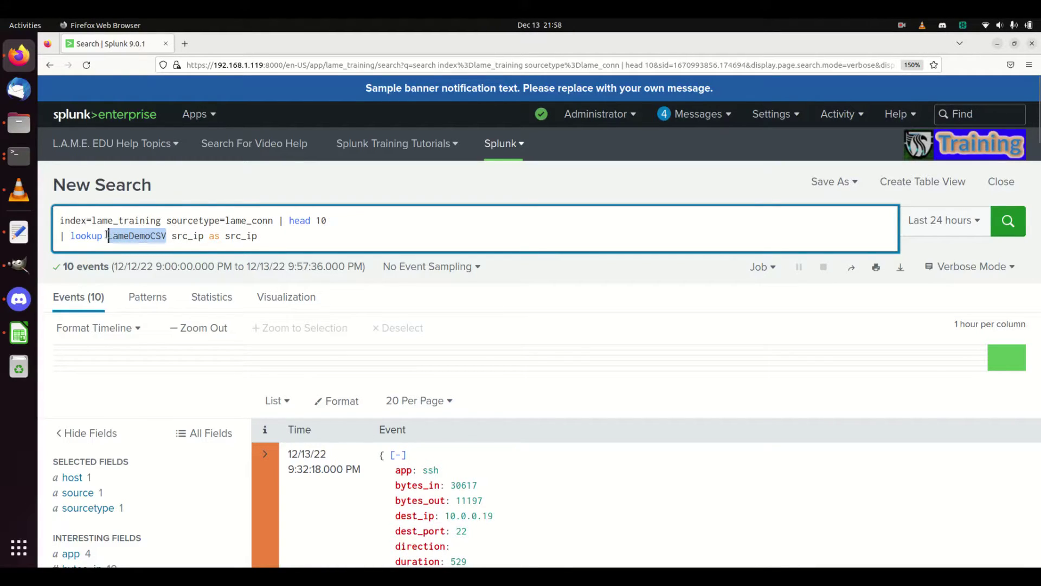
left_click(140, 239)
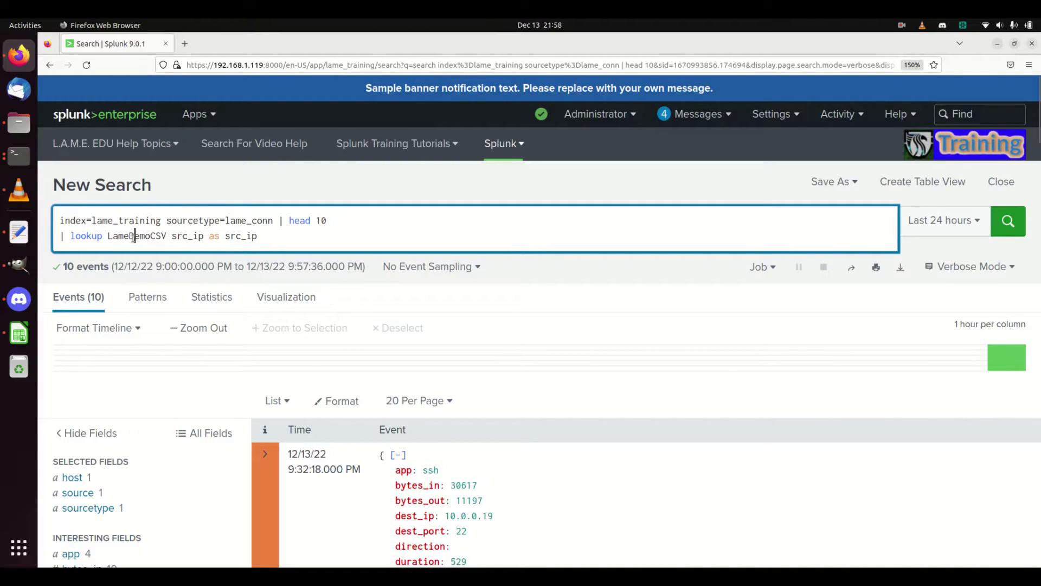
Extend the lookup line with output type src_ip as matched_ip
scroll(458, 512, "down", 3)
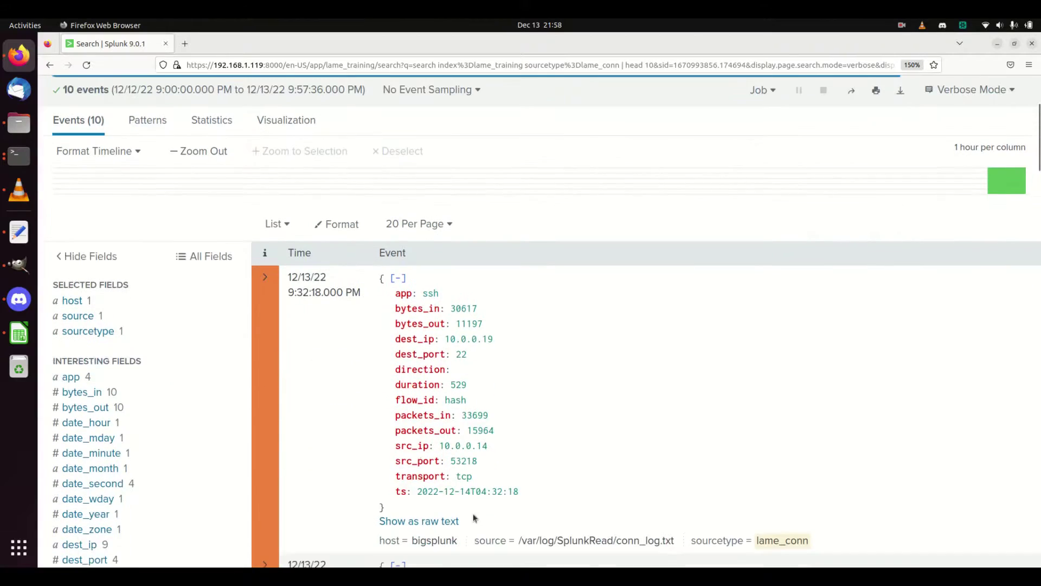
scroll(428, 448, "up", 3)
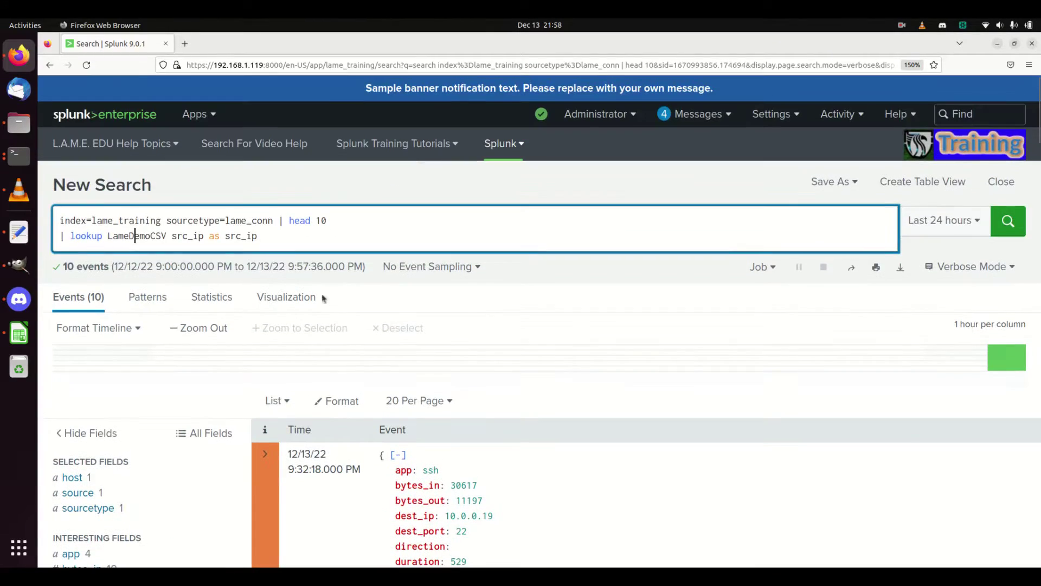
type("outp")
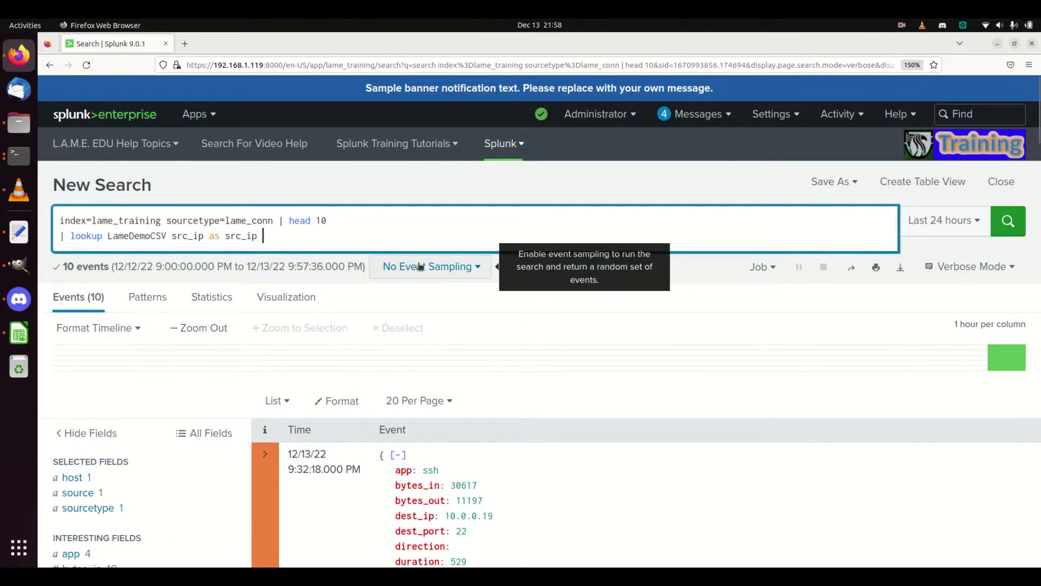
type("ut type")
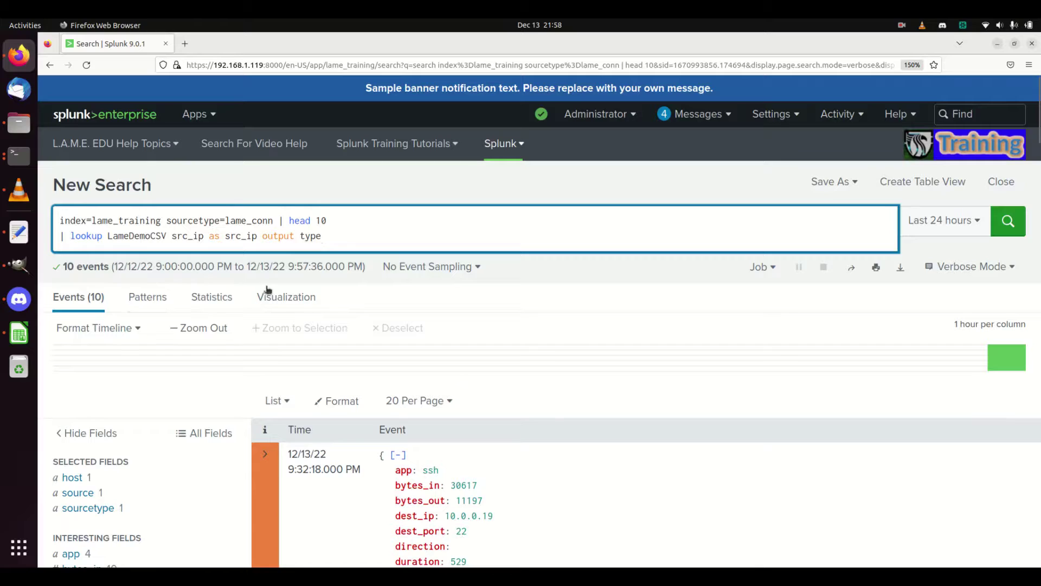
type(" src_ip")
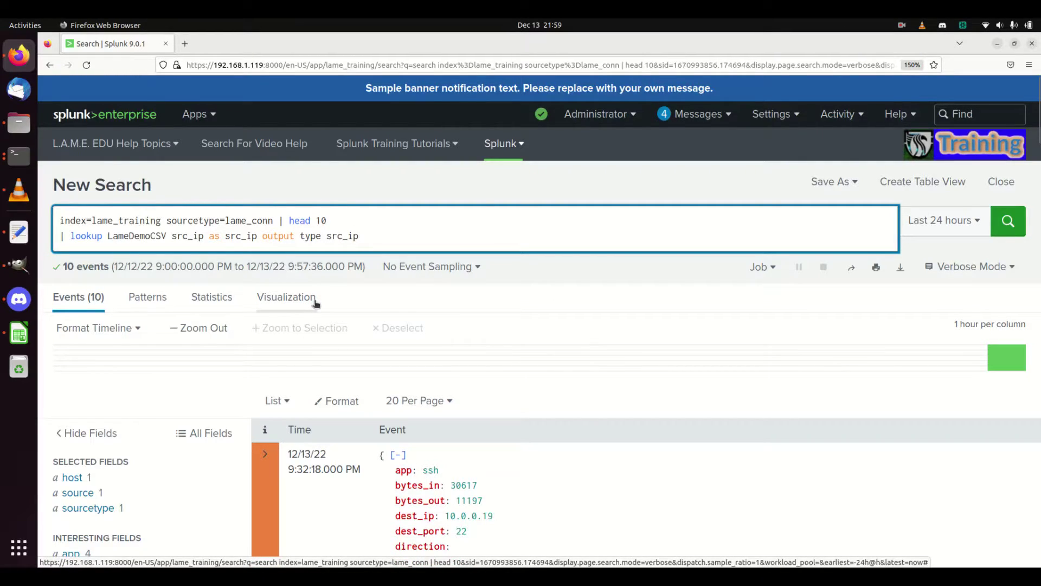
type(" as matched_ip")
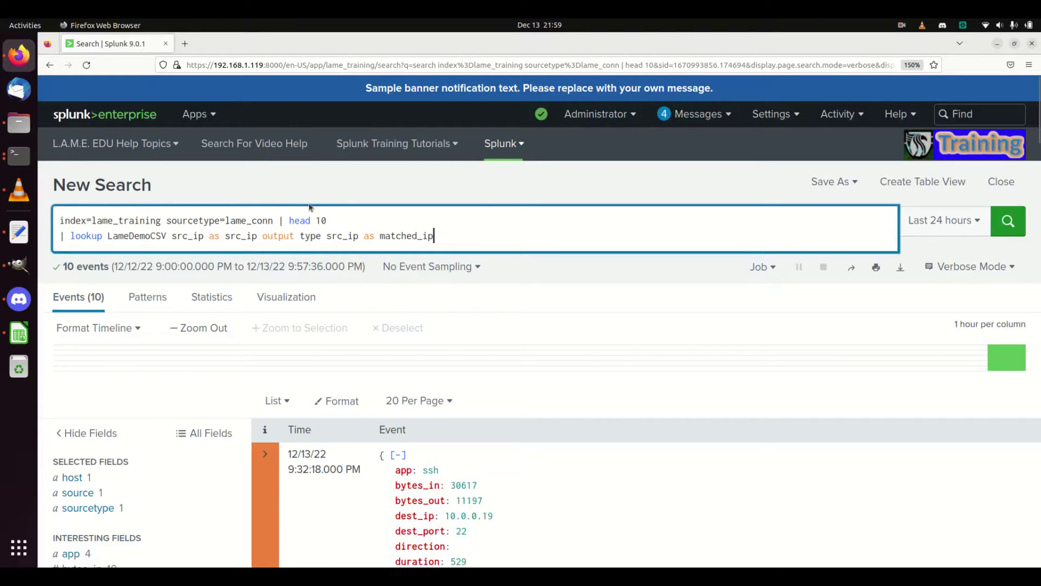
Remove | head 10 from the first line of the query
left_click_drag(336, 223, 278, 223)
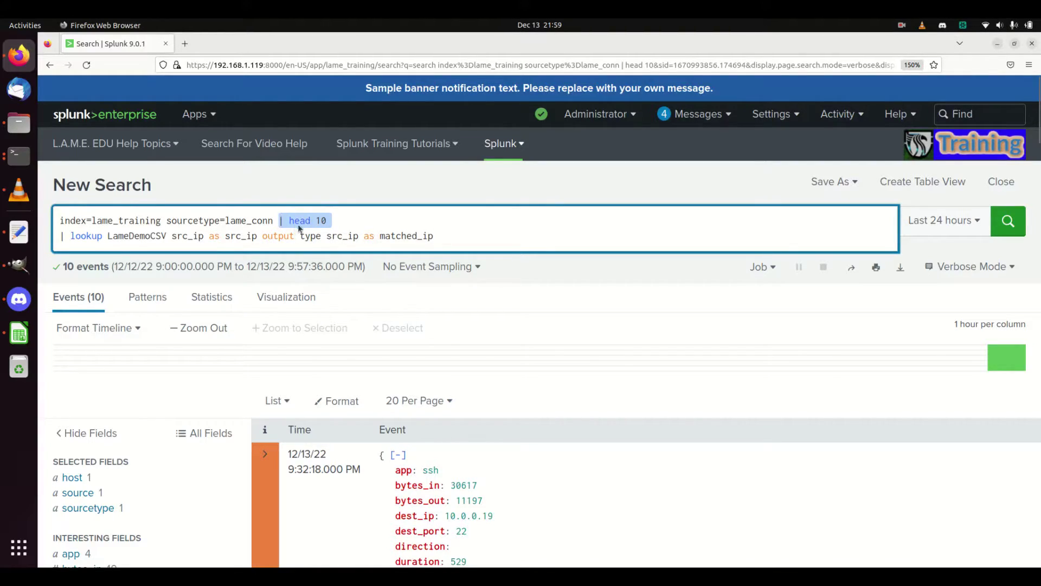
key("BackSpace")
key("Down")
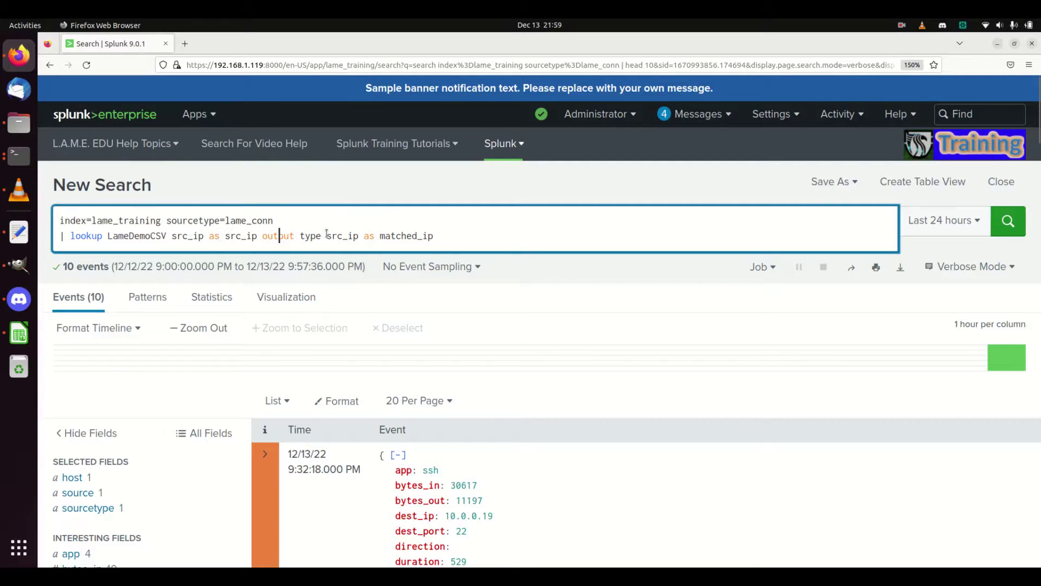
Add a third query line reading | table src_ip, type, matched_ip and run the search
key("End")
key("shift+Return")
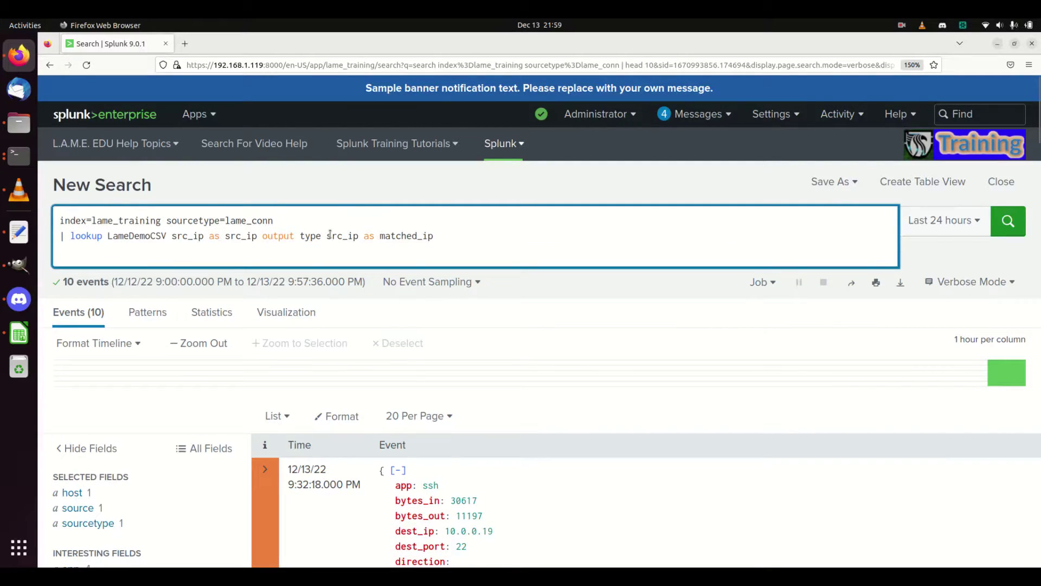
type("| ta")
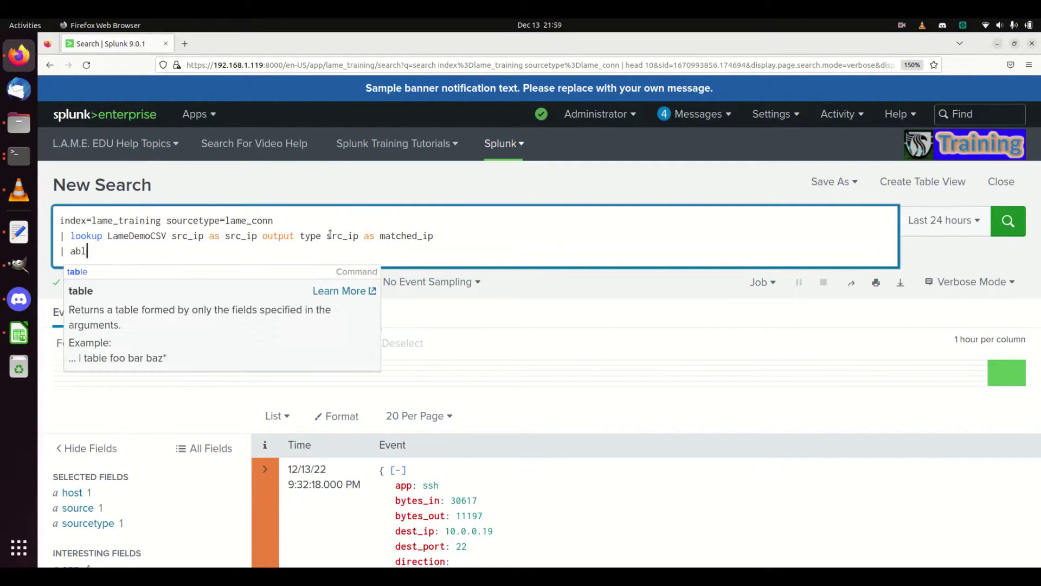
key("BackSpace")
type("able src_ip")
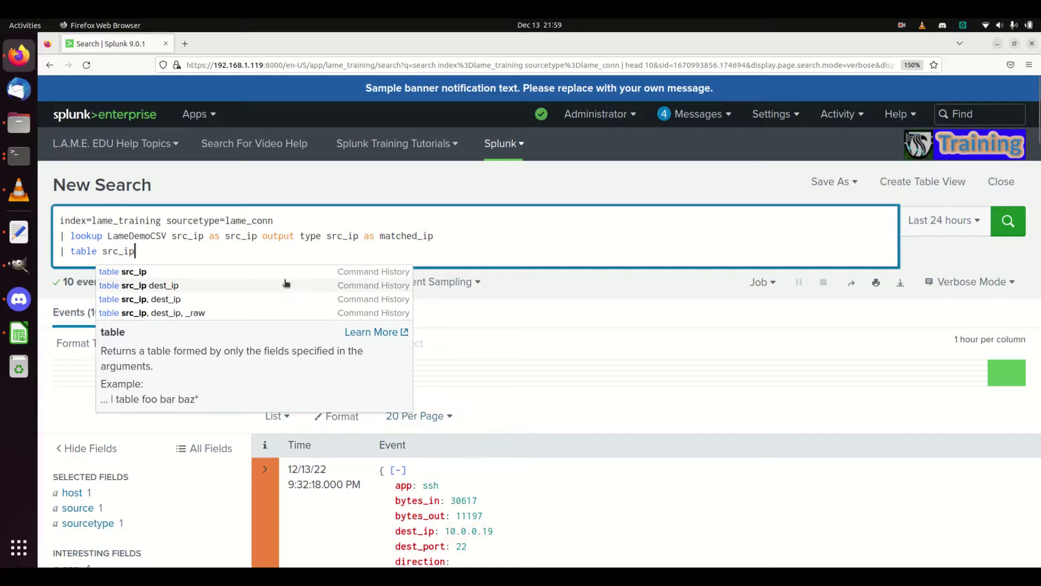
type(", type, matched_")
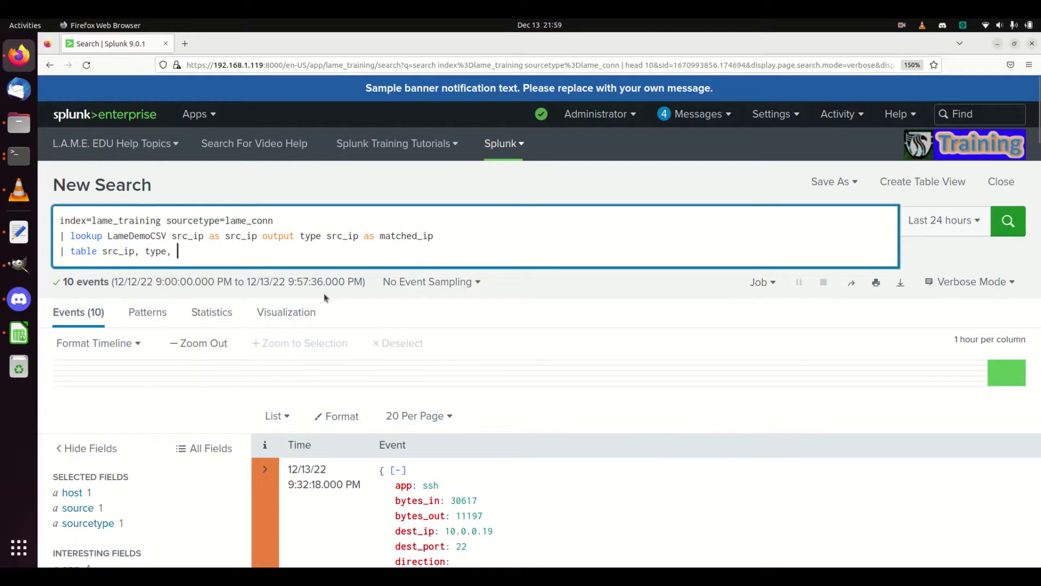
type("ip")
key("Return")
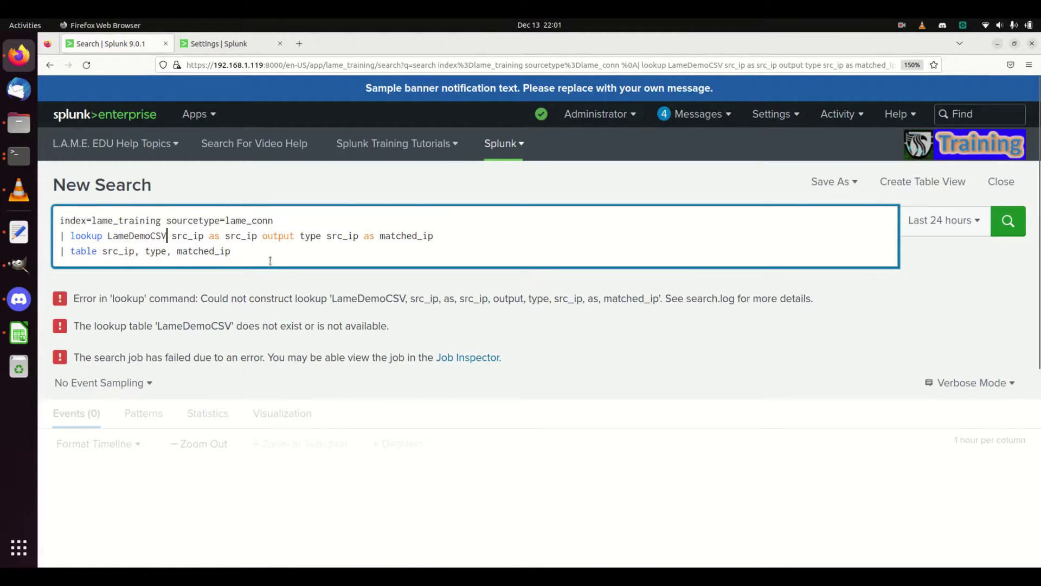
Correct the lookup definition name in the query to LAMEDemoCSV and rerun the search
double_click(131, 237)
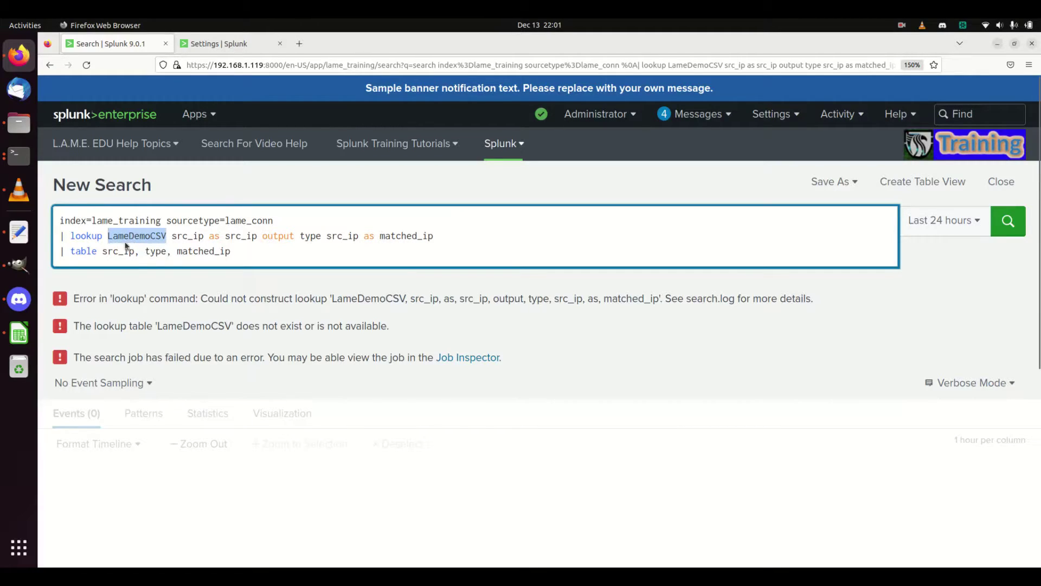
type("LAMEDemoCSV")
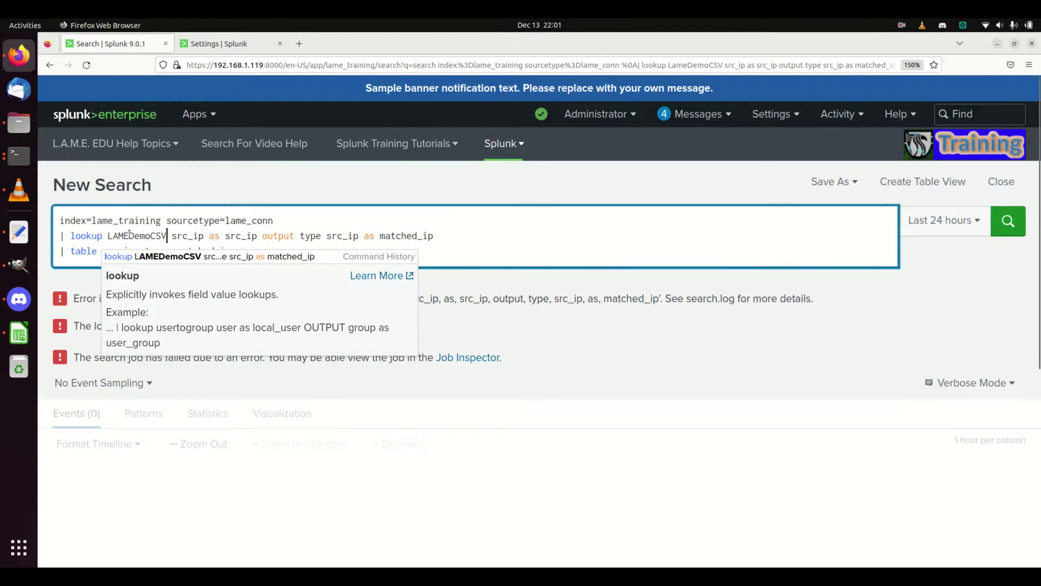
left_click(433, 235)
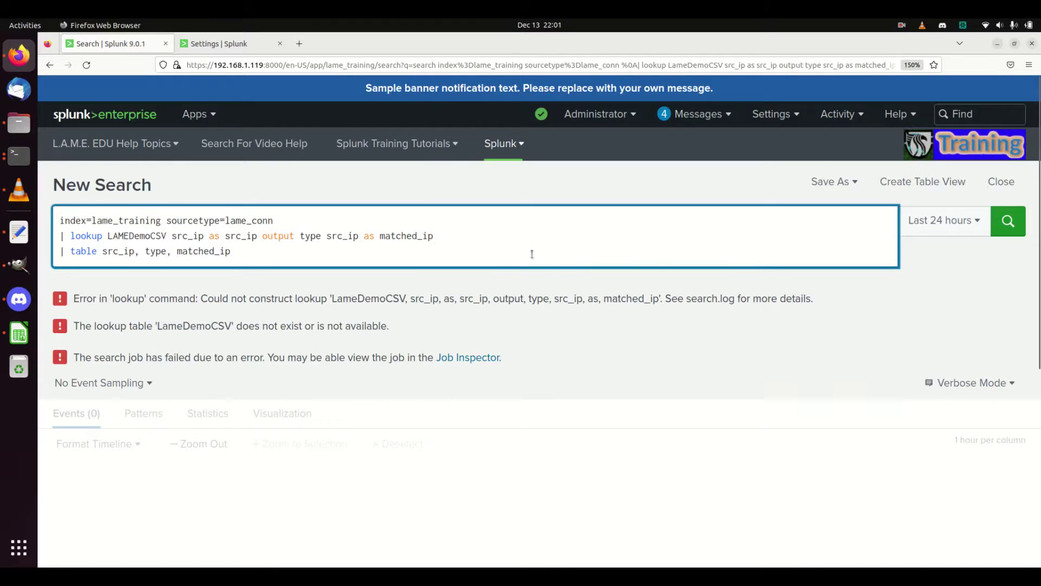
key("Return")
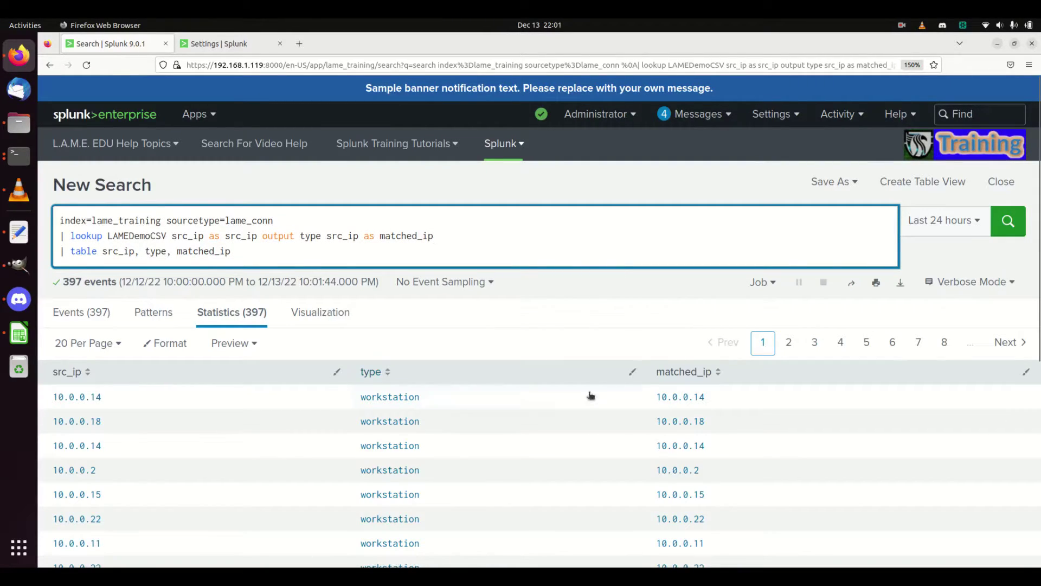
Sort the results table by matched_ip and after that by type
left_click(675, 378)
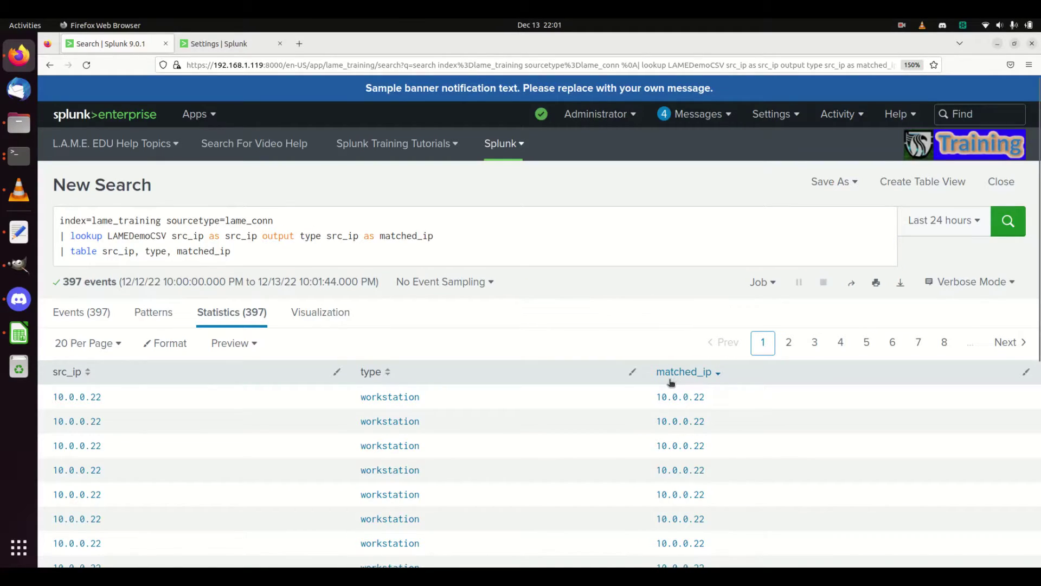
left_click(369, 372)
Try dest_ip in place of the first src_ip in the lookup line
double_click(242, 236)
double_click(197, 237)
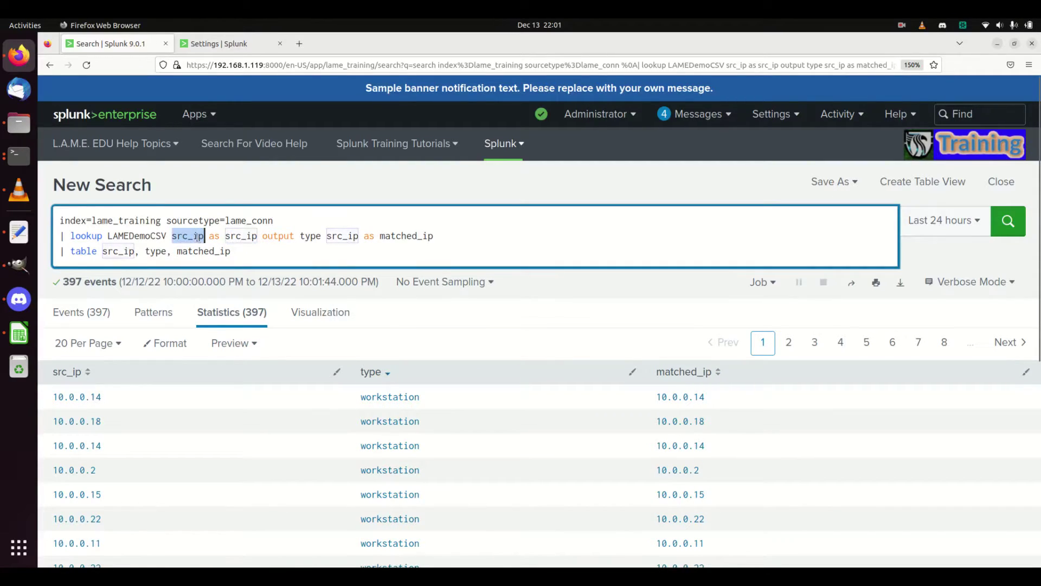
type("dest_ip")
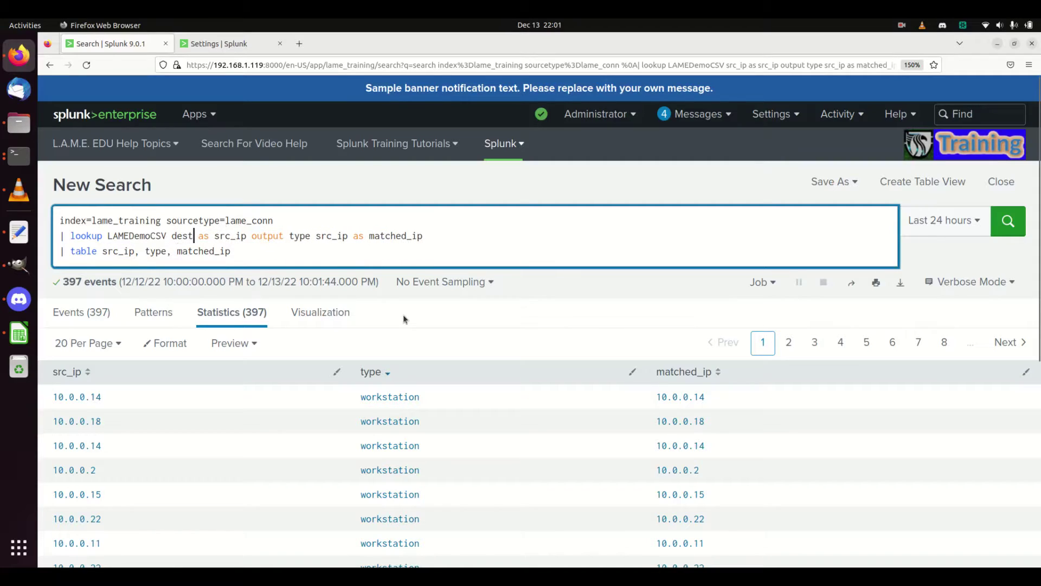
Replace src_ip with dest_ip in the table line and run the search
key("Down")
key("Left")
key("Left")
key("Left")
key("Left")
key("Left")
key("Left")
key("Left")
key("Left")
key("Left")
key("Left")
key("Left")
key("Left")
key("Left")
key("Left")
key("Left")
key("Left")
key("Left")
key("BackSpace")
key("BackSpace")
key("BackSpace")
type("dest")
key("Return")
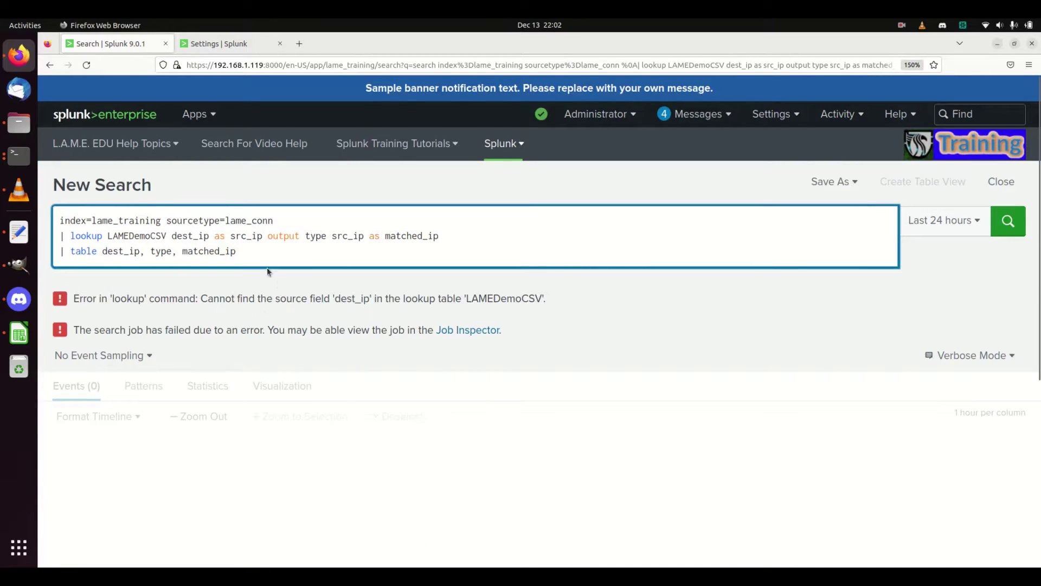
Change the lookup line's field mapping to src_ip as dest_ip and rerun the search
double_click(184, 236)
type("src_ip")
key("Right")
key("Right")
key("Right")
key("Right")
key("Delete")
key("Delete")
key("Delete")
type("des")
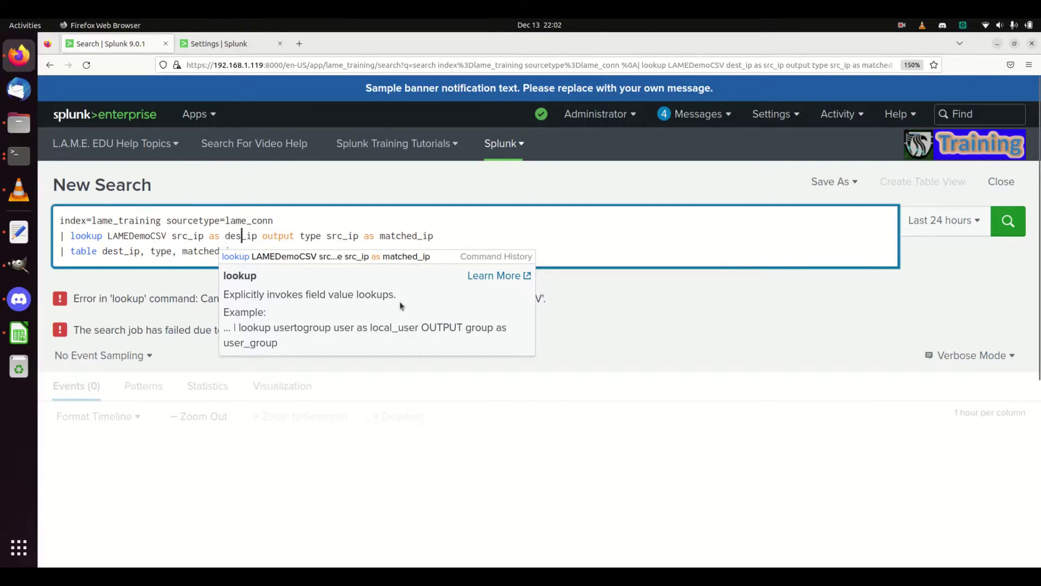
type("t")
key("Return")
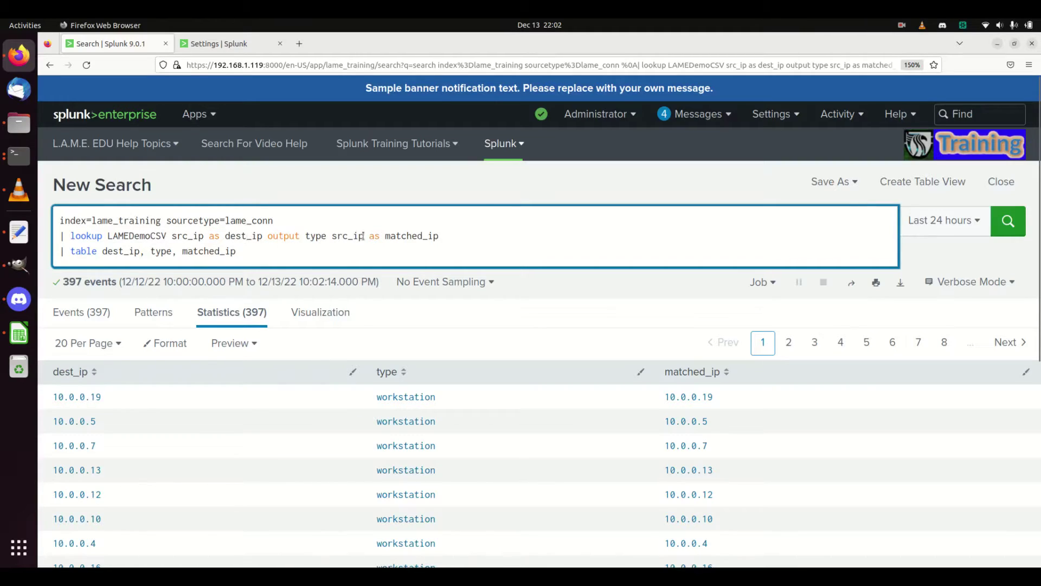
Remove src_ip as matched_ip from the lookup line so it outputs only type, and rerun the search
left_click_drag(332, 236, 455, 237)
left_click(391, 238)
key("BackSpace")
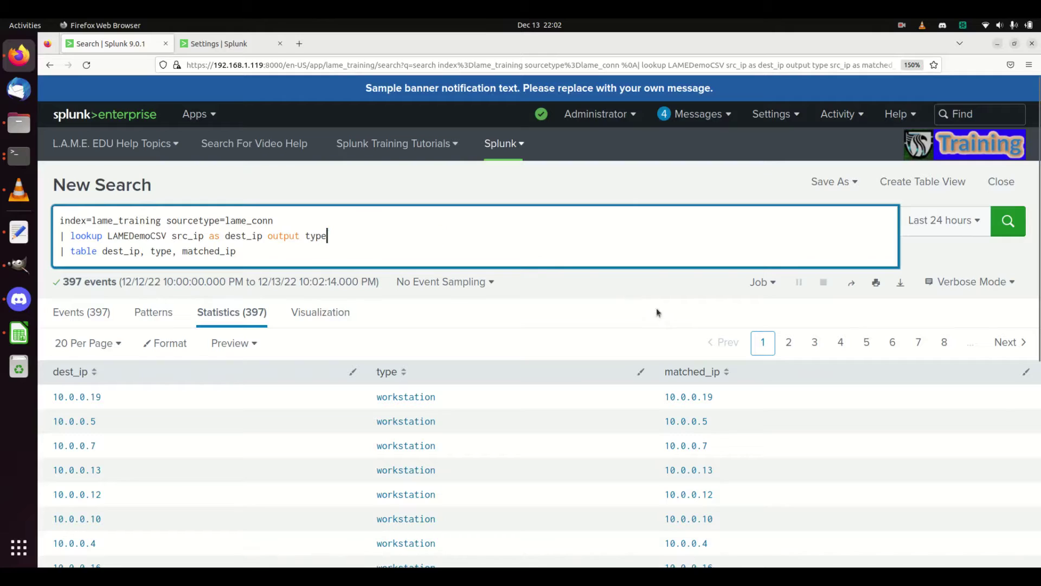
key("Return")
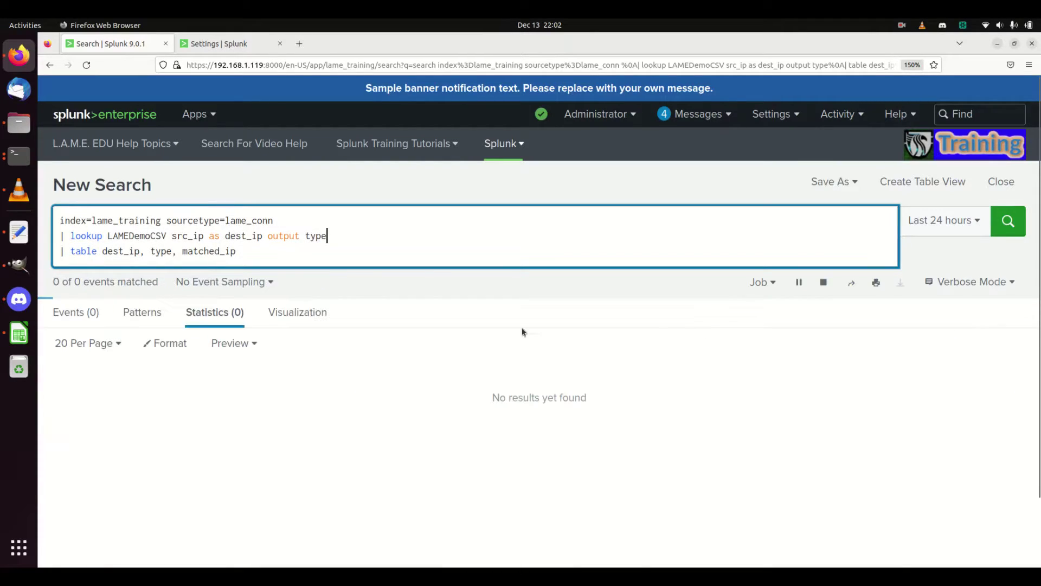
Remove matched_ip from the table line and rerun the search
double_click(216, 252)
key("BackSpace")
key("BackSpace")
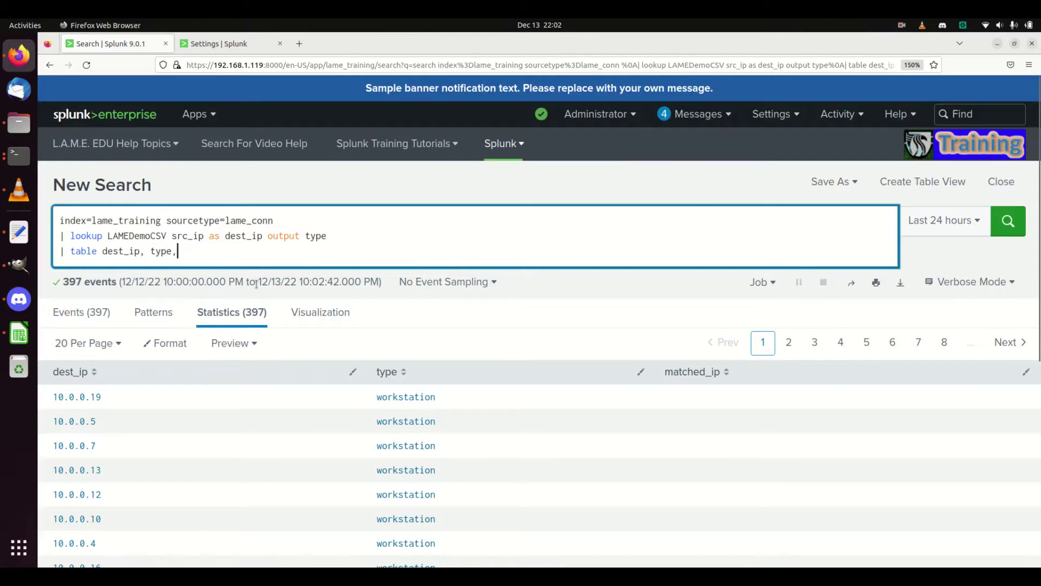
key("Return")
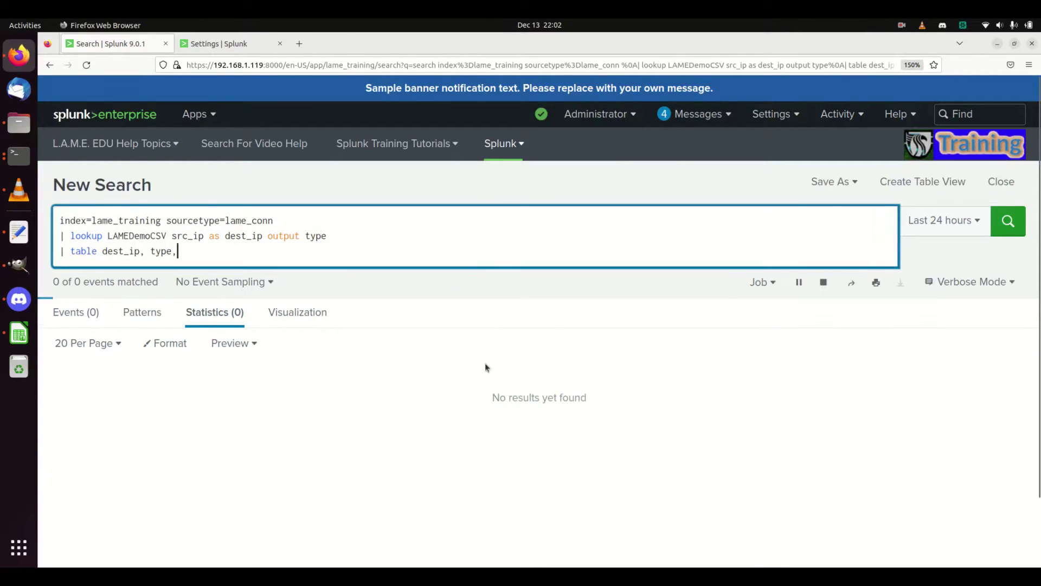
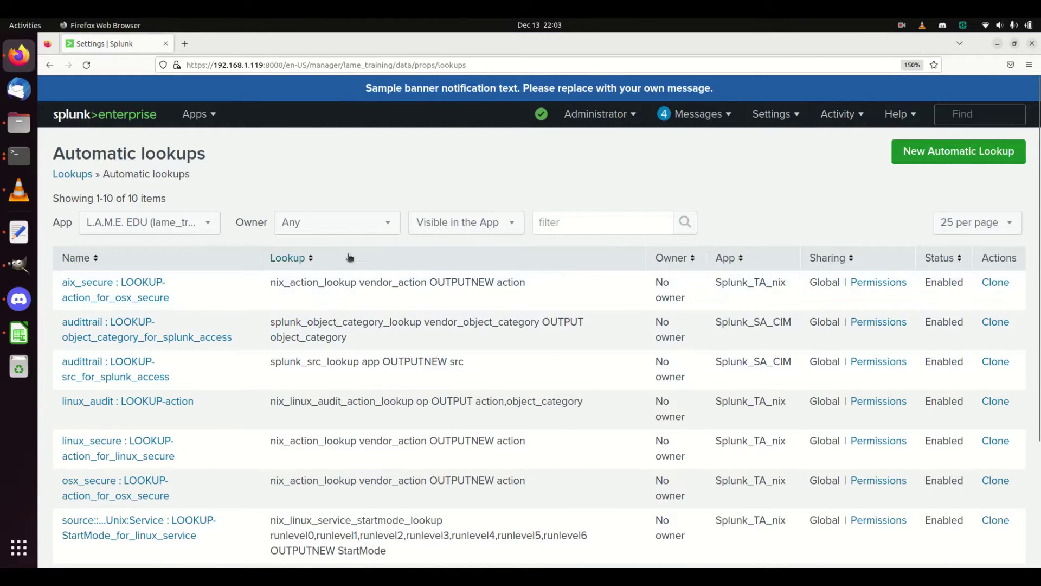
Start a new automatic lookup in the lame_training app and name it LameAutoLookup
left_click(903, 159)
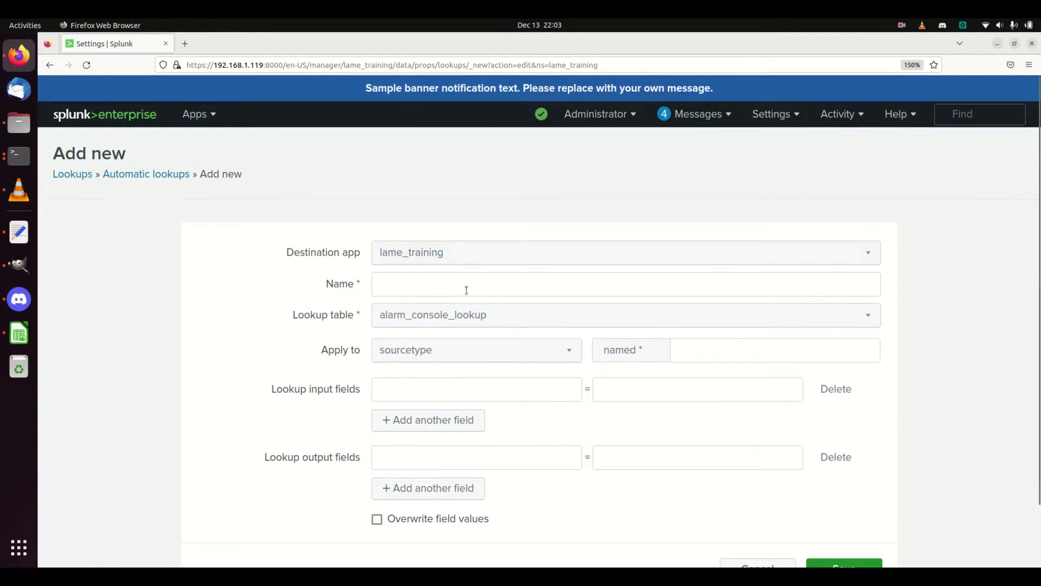
left_click(466, 290)
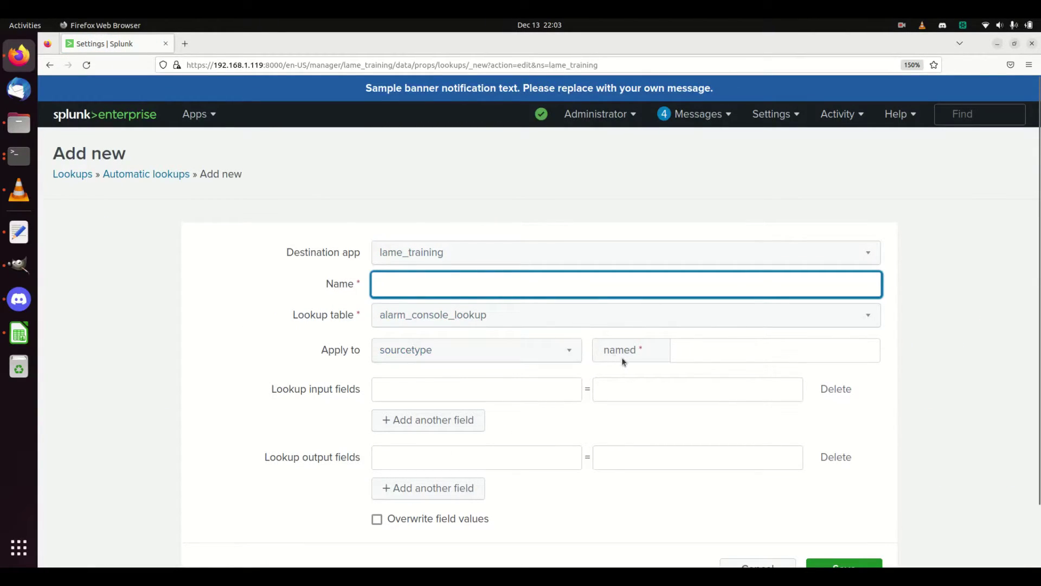
type("LameAutoLookup")
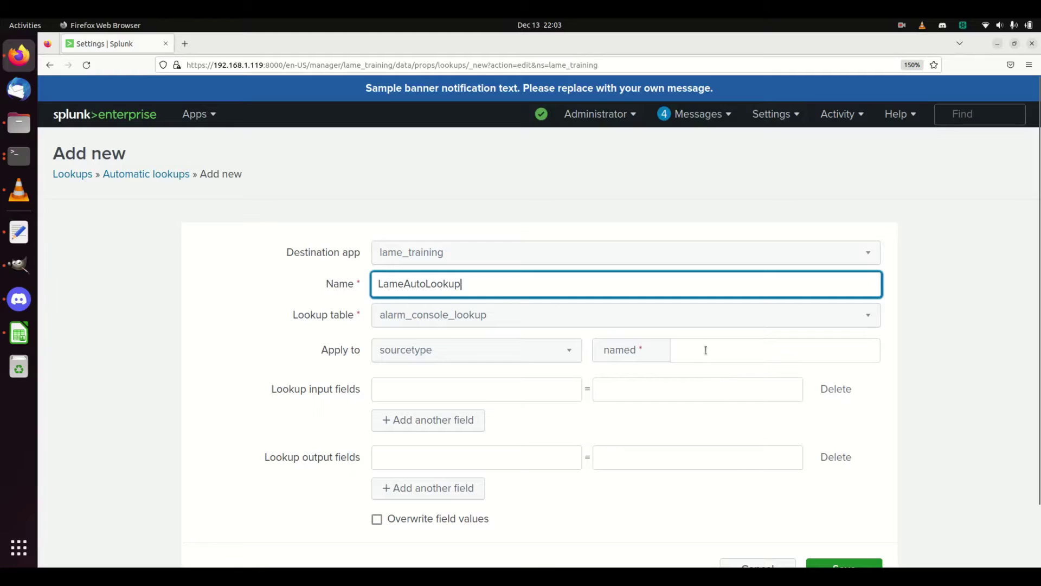
Choose LAMEDemoCSV as the lookup table for the automatic lookup
left_click(716, 318)
scroll(542, 392, "down", 5)
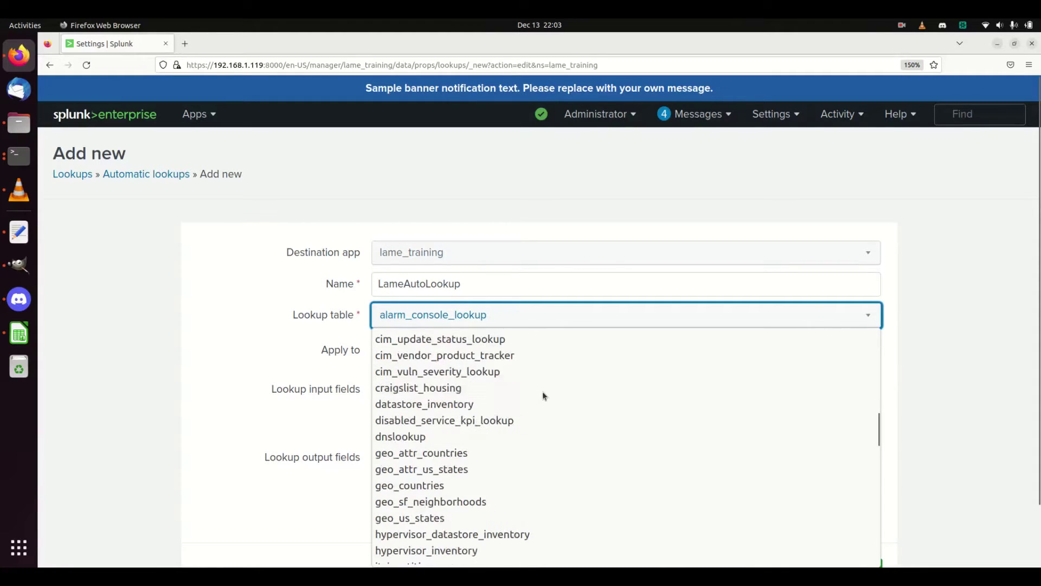
scroll(542, 392, "down", 15)
scroll(501, 392, "up", 2)
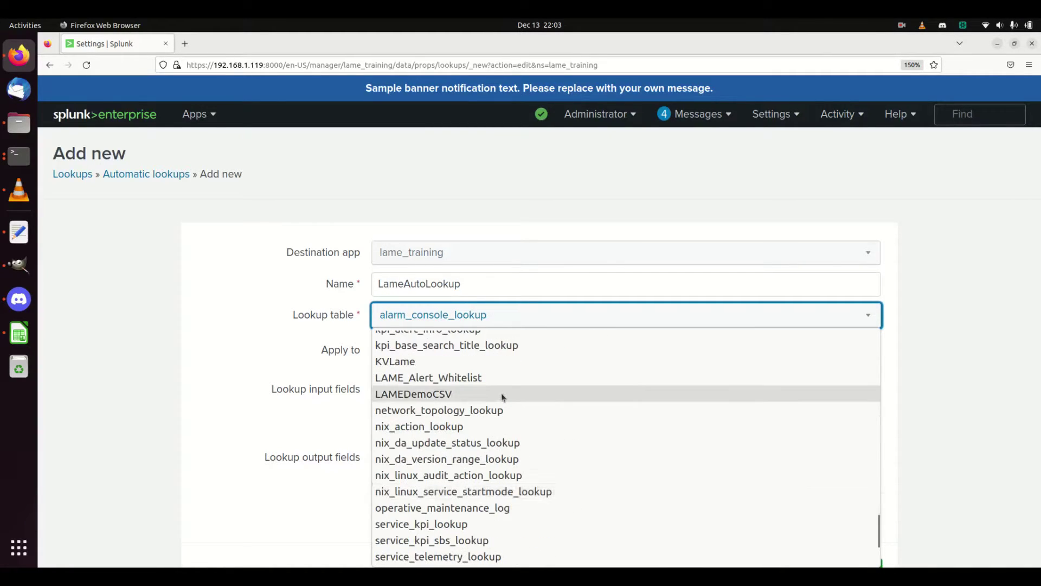
scroll(501, 392, "up", 2)
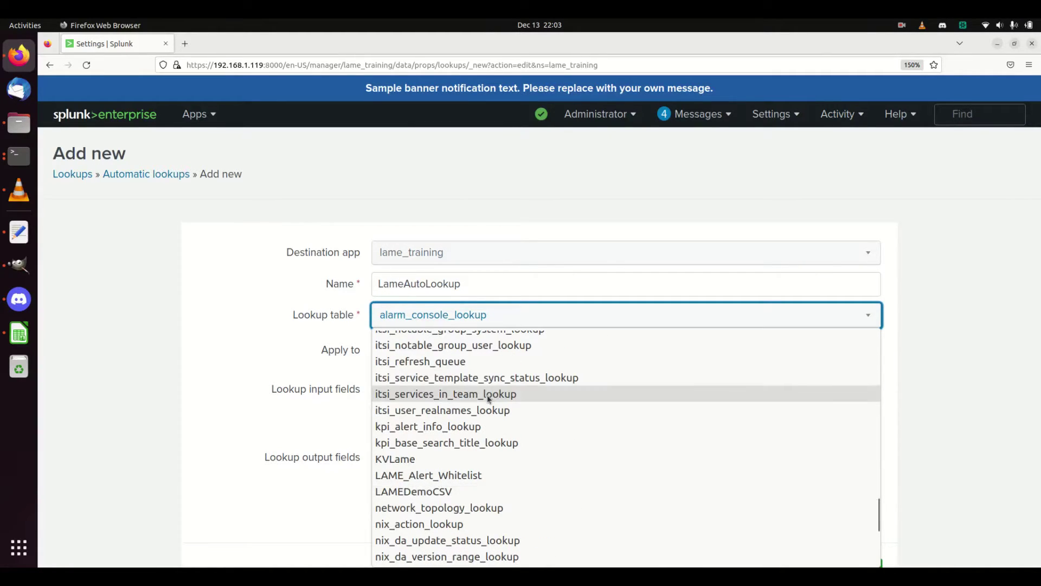
left_click(430, 491)
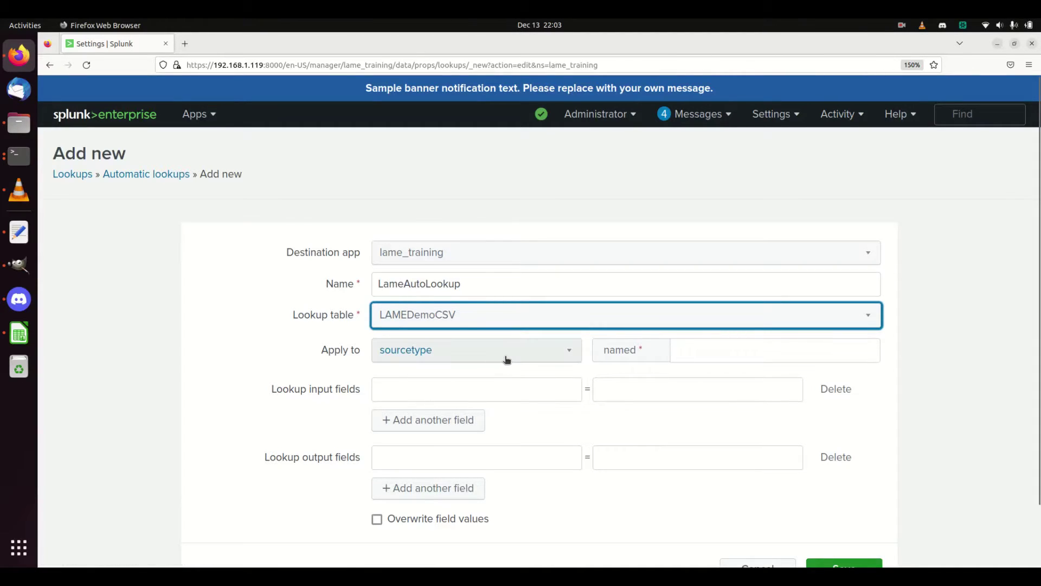
Apply the automatic lookup to the sourcetype named lame_conn
left_click(700, 350)
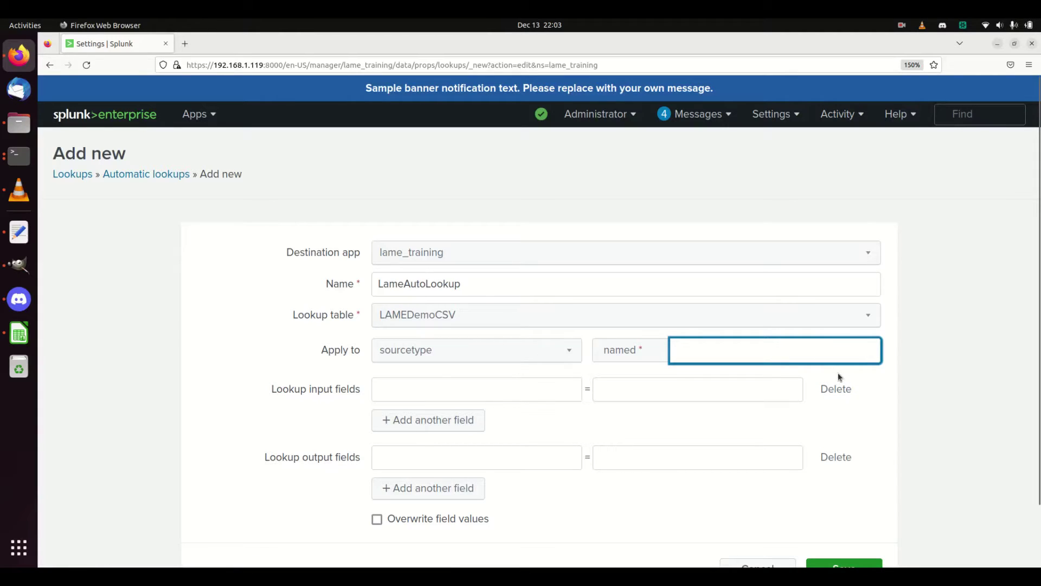
type("la")
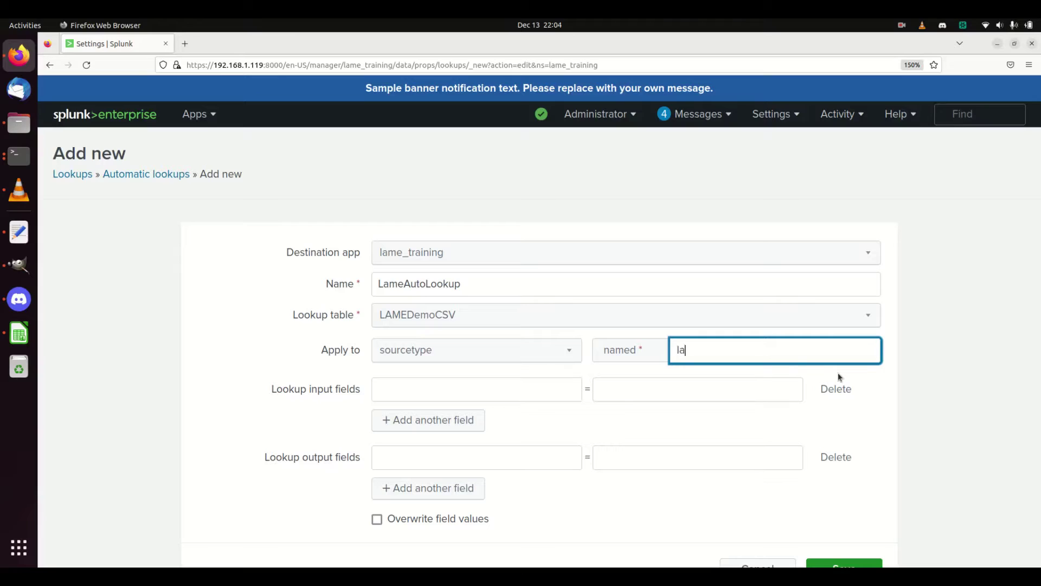
type("me_conn")
Map the lookup input field src_ip to the event field src_ip in the automatic lookup
left_click(559, 383)
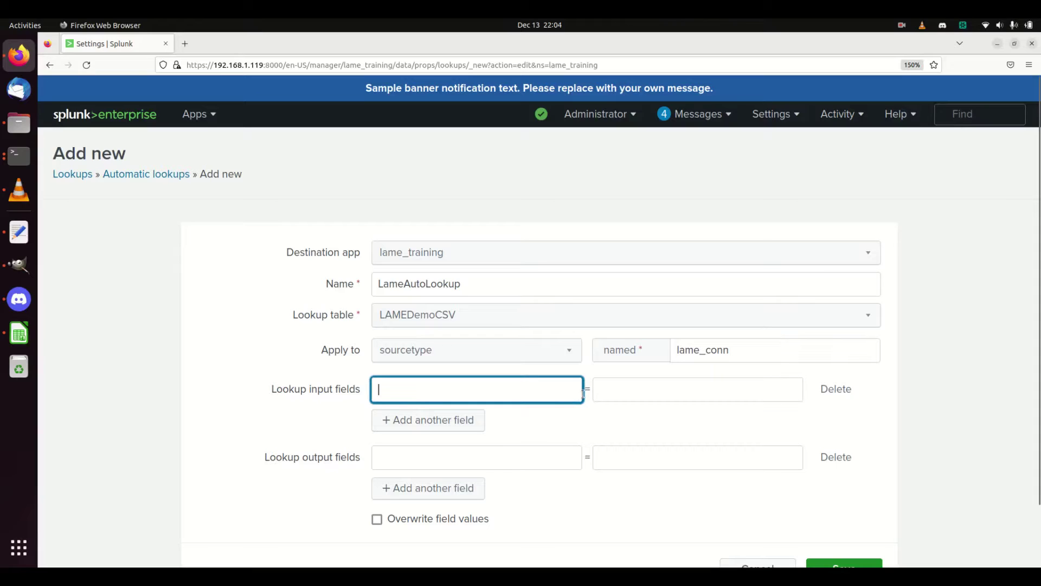
type("src_ip")
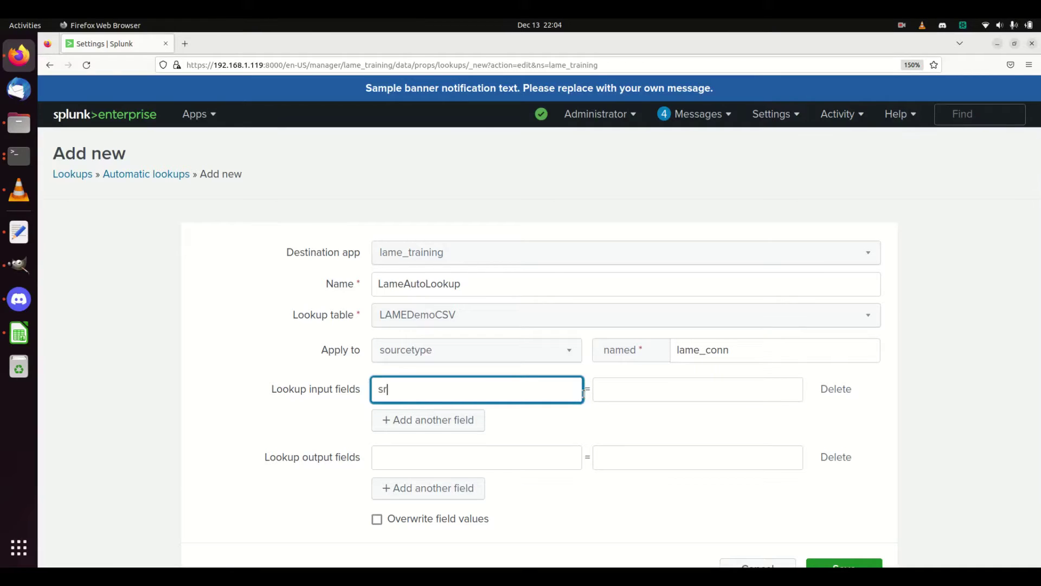
left_click(630, 400)
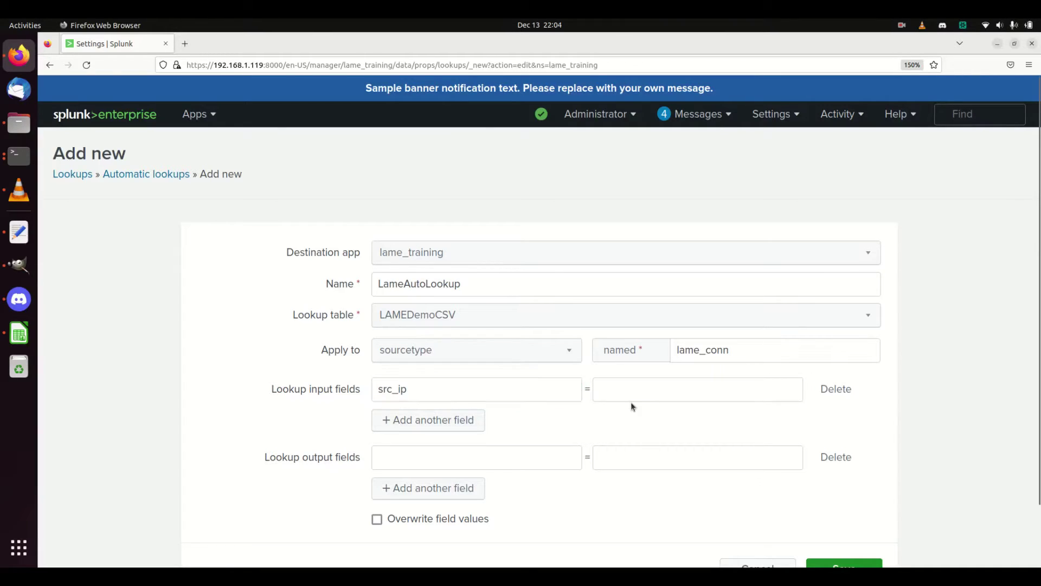
type("dest")
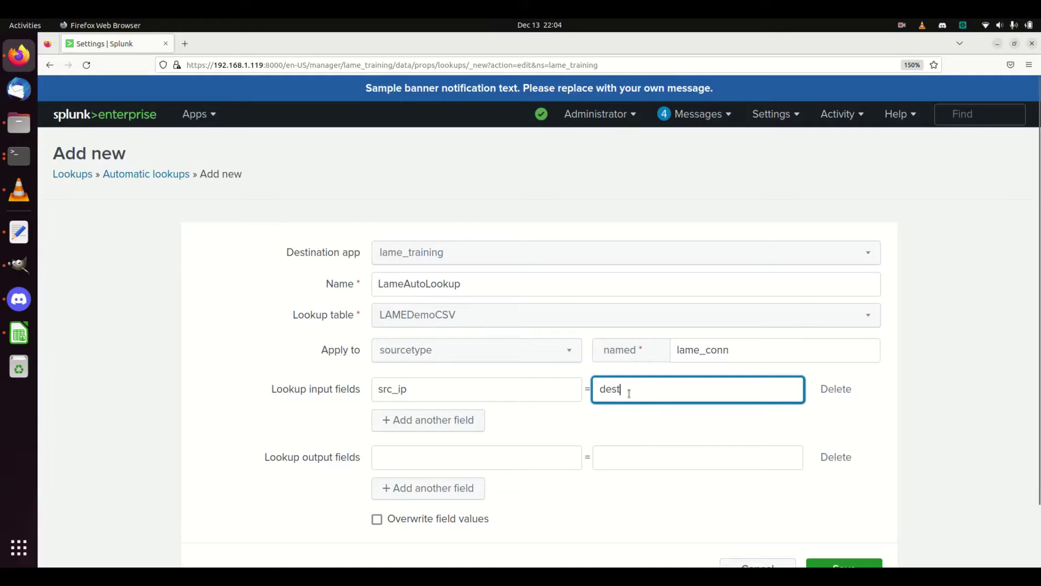
key("BackSpace")
key("BackSpace")
key("BackSpace")
key("BackSpace")
type("src_ip")
Set the lookup output field type to be returned as computer_type and save the automatic lookup
left_click(485, 449)
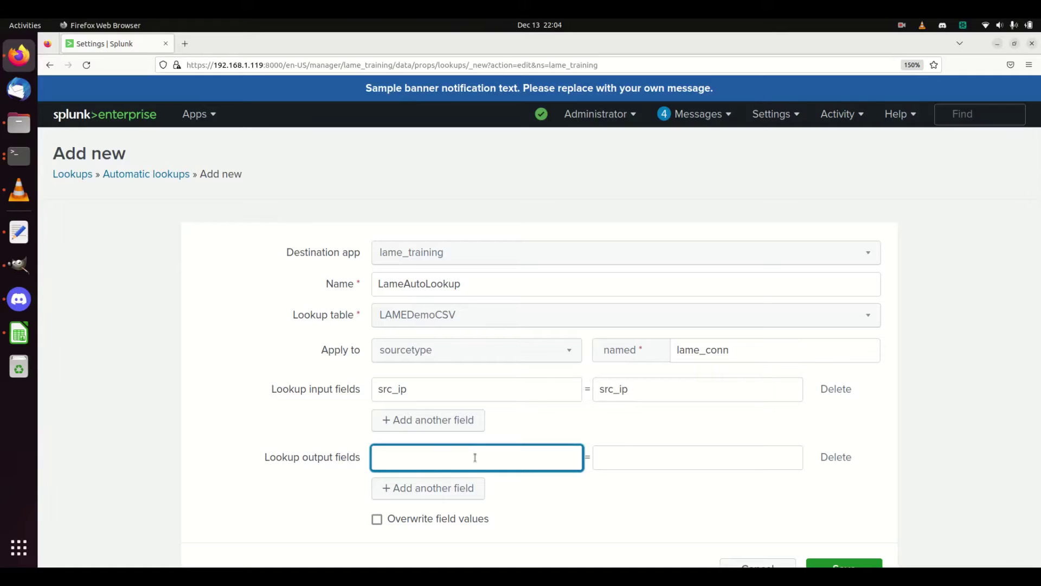
type("type")
key("Tab")
type("type")
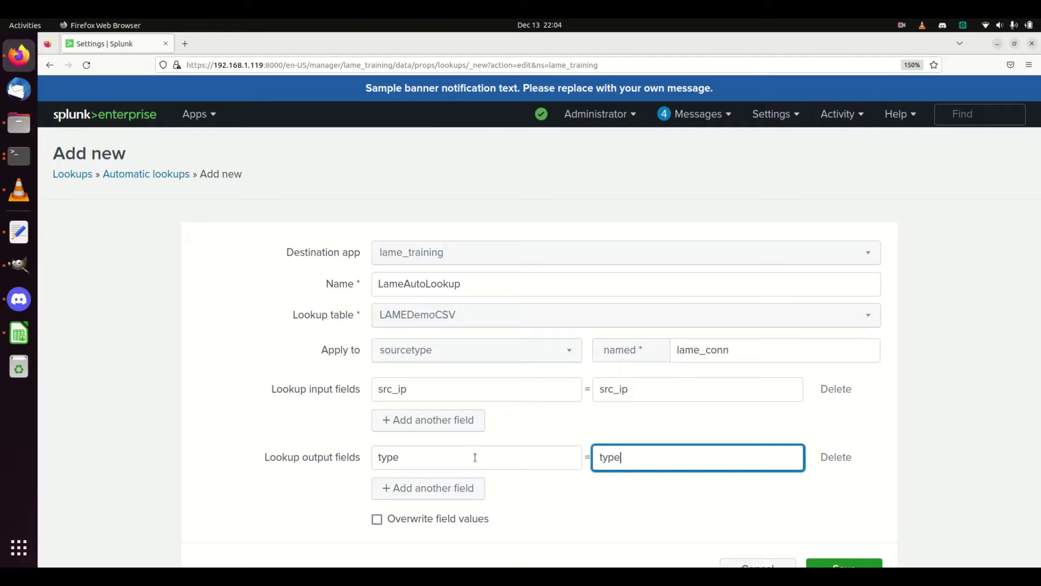
double_click(644, 450)
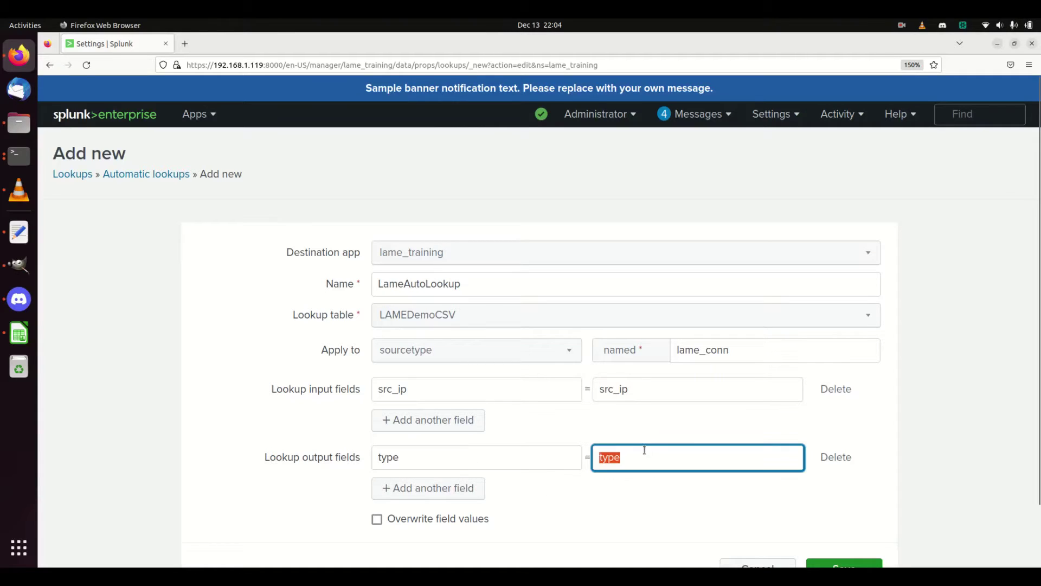
key("Home")
type("computer_")
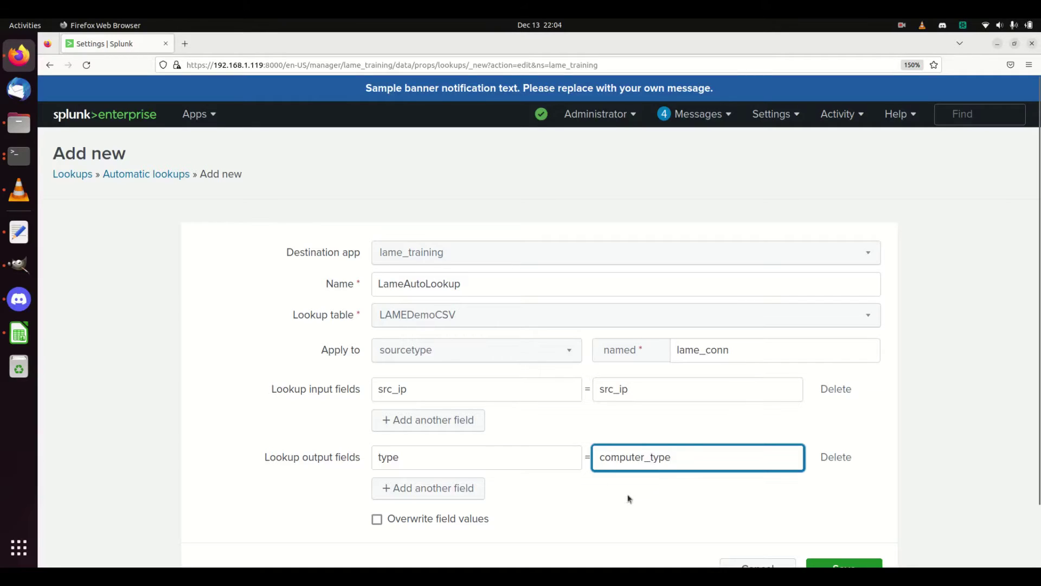
scroll(672, 493, "down", 2)
left_click(822, 503)
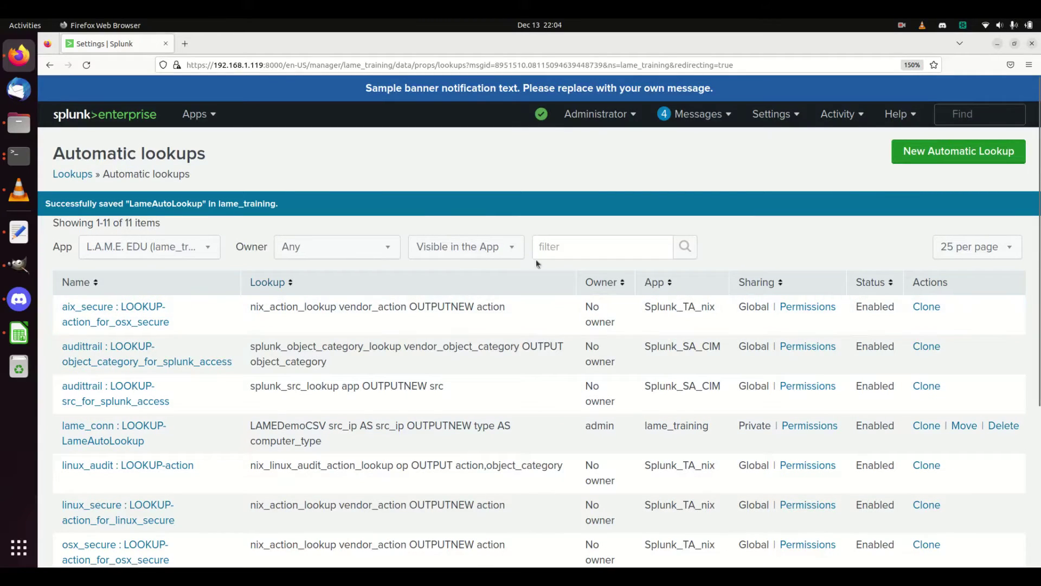
Filter the automatic lookups list by "auto" to find LameAutoLookup
left_click(537, 251)
type("autom")
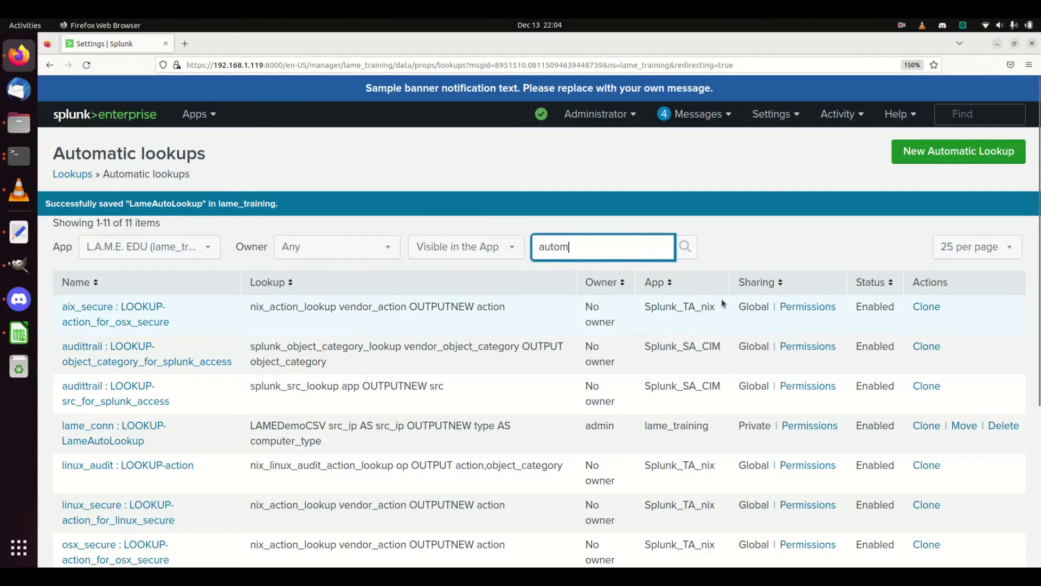
type("atic")
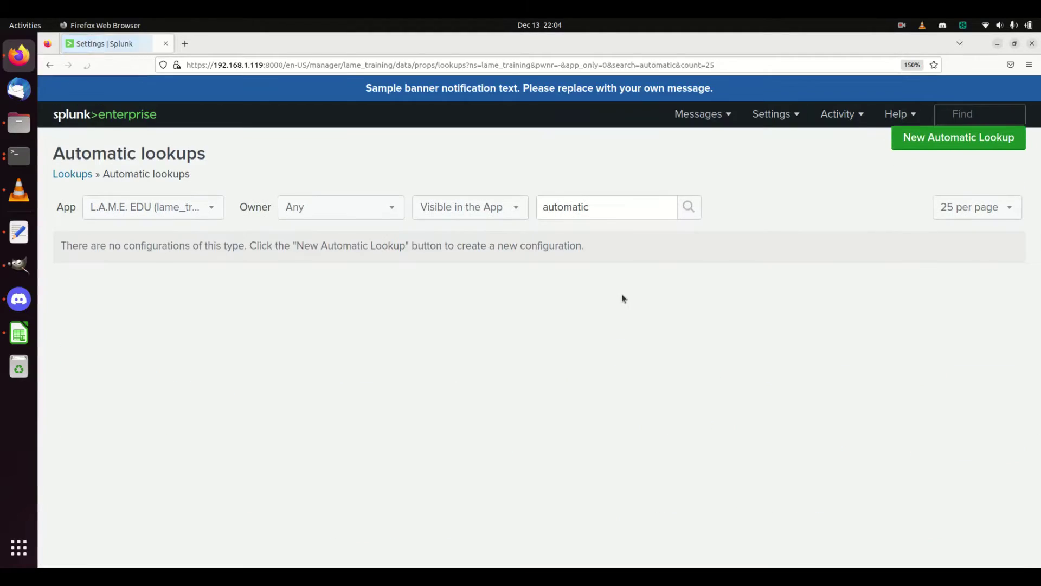
double_click(573, 203)
type("auto")
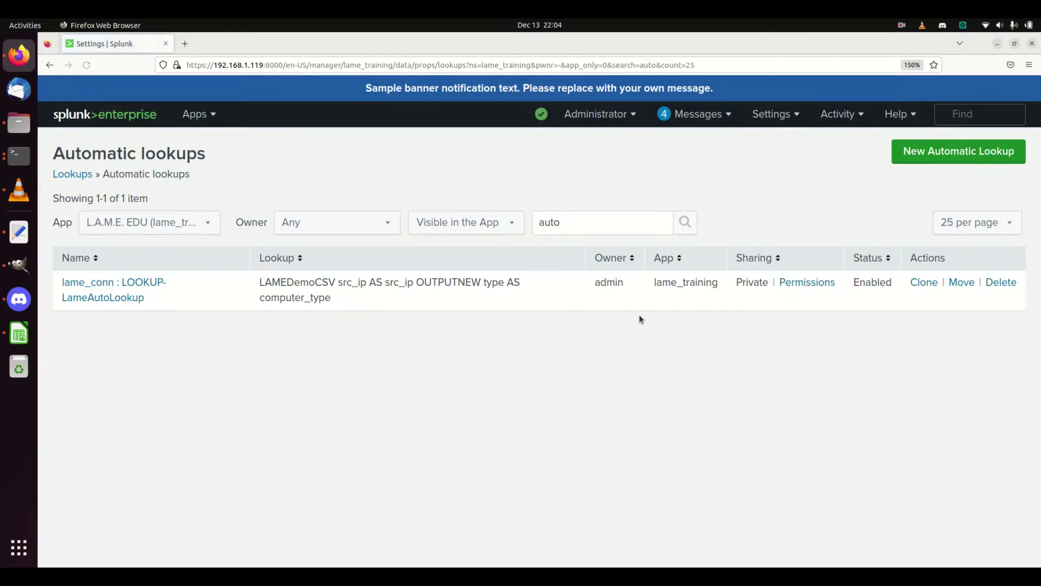
Share LameAutoLookup with all apps, grant Everyone read and write permission, and save
left_click(807, 282)
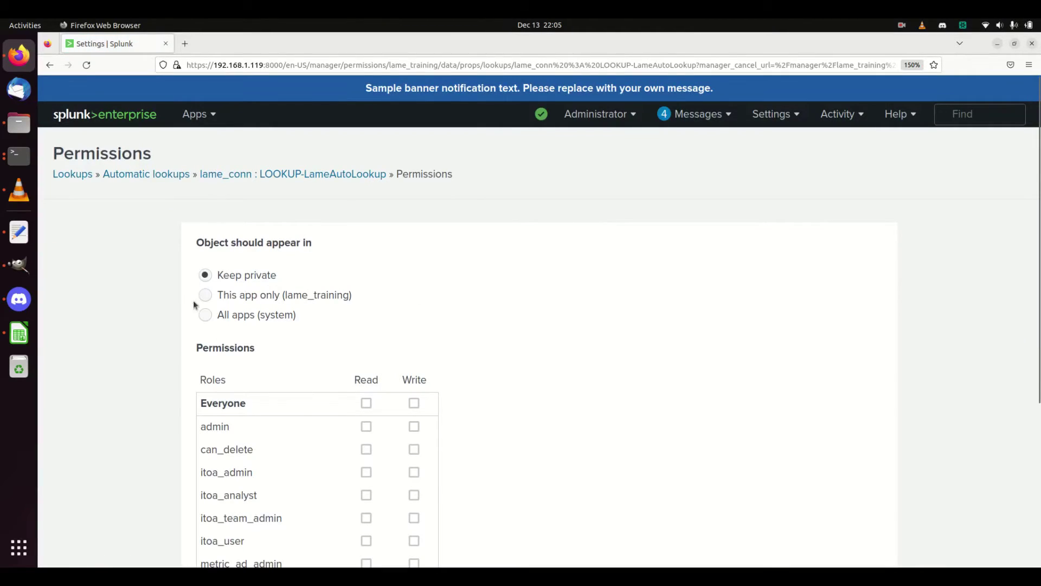
left_click(206, 315)
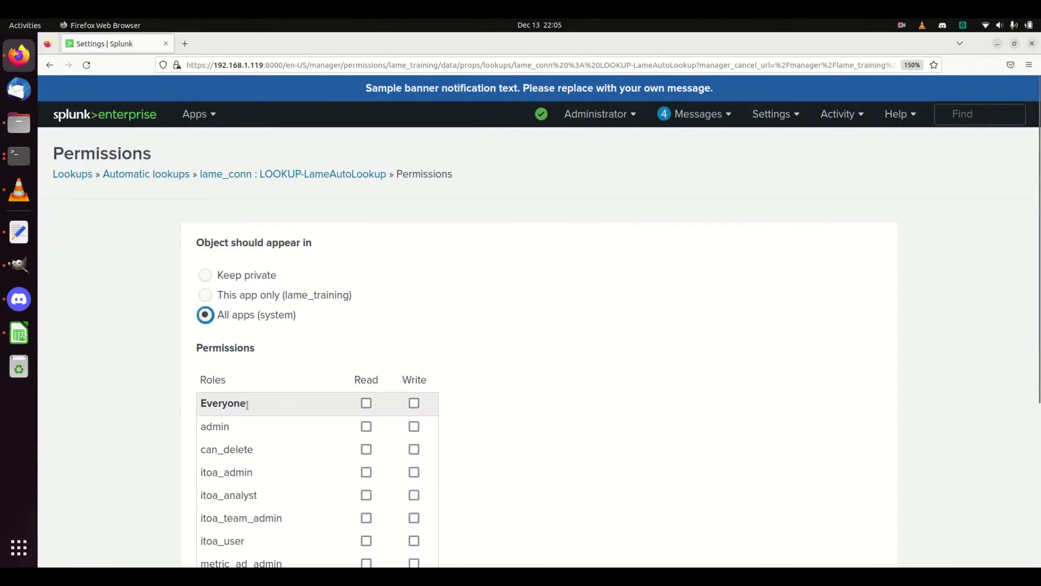
left_click(366, 403)
left_click(414, 403)
scroll(519, 431, "down", 5)
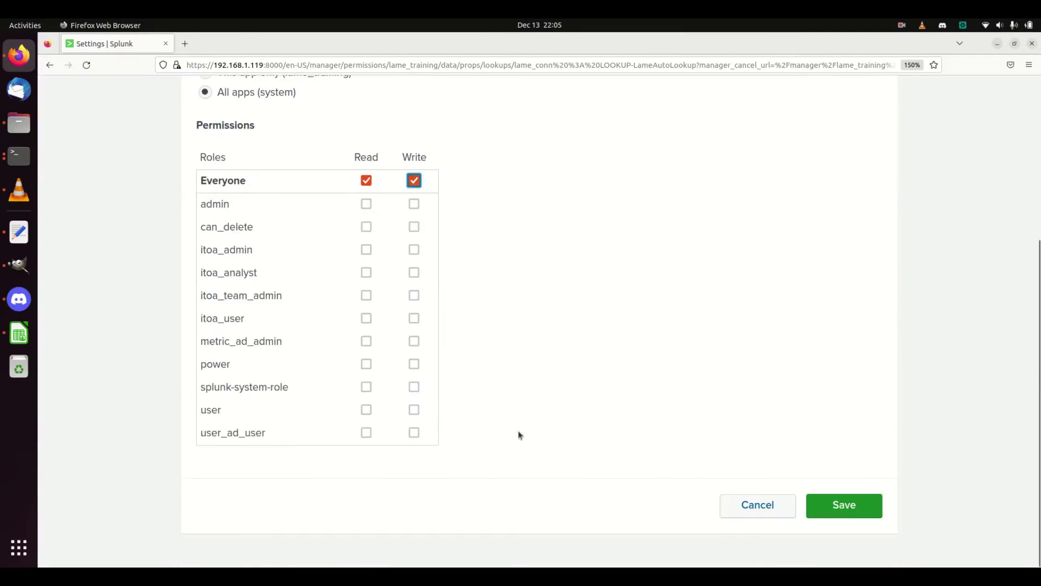
left_click(839, 504)
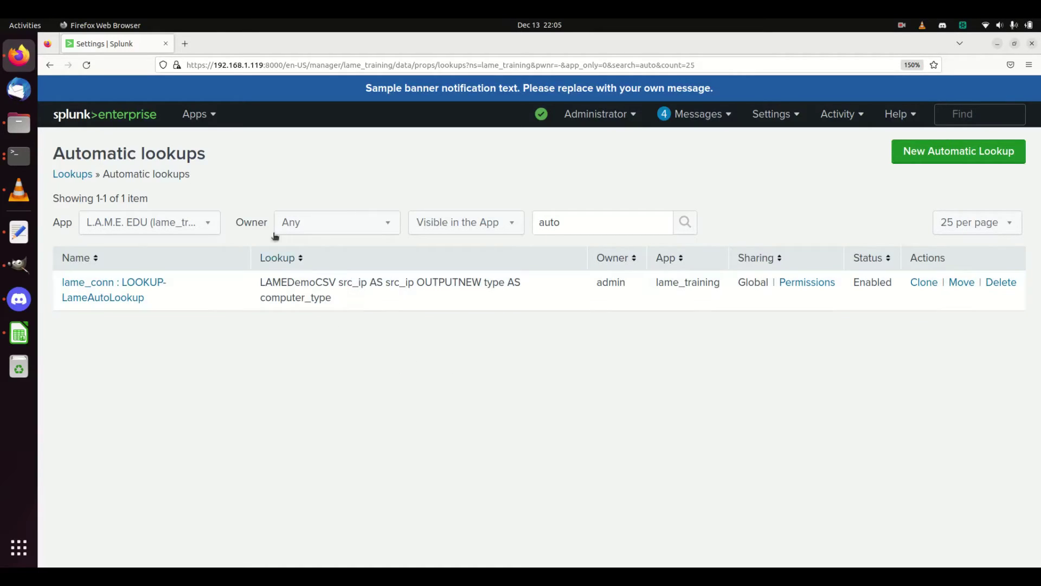
Duplicate the automatic lookups page in a second browser tab and open the L.A.M.E. EDU app's search there
right_click(115, 51)
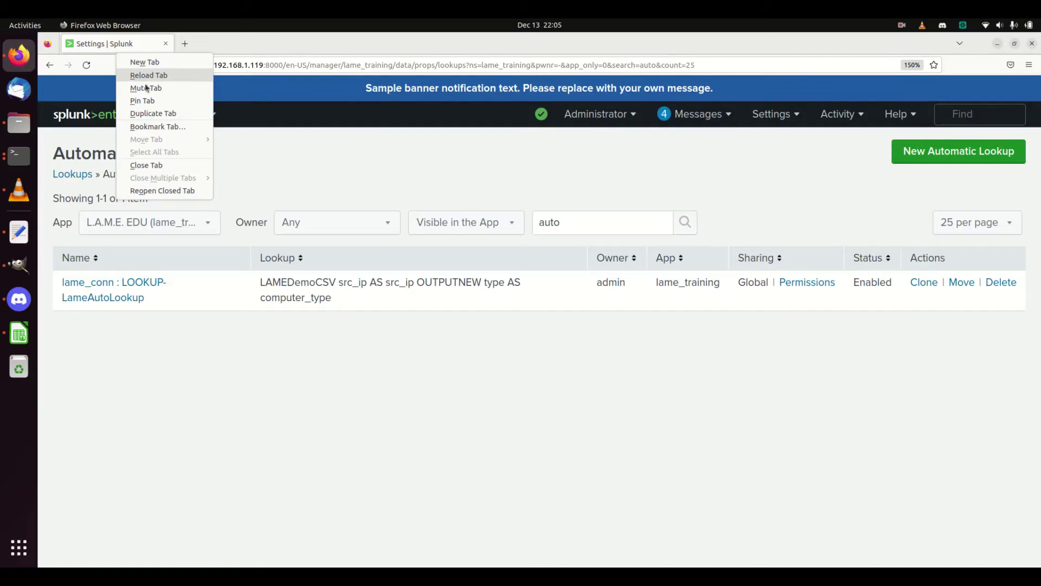
left_click(158, 115)
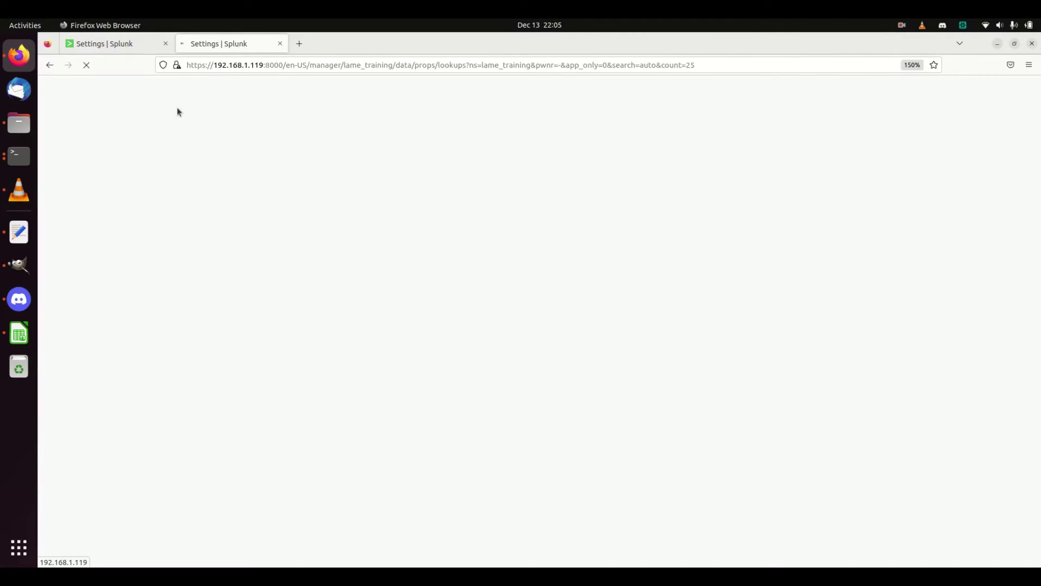
left_click(130, 44)
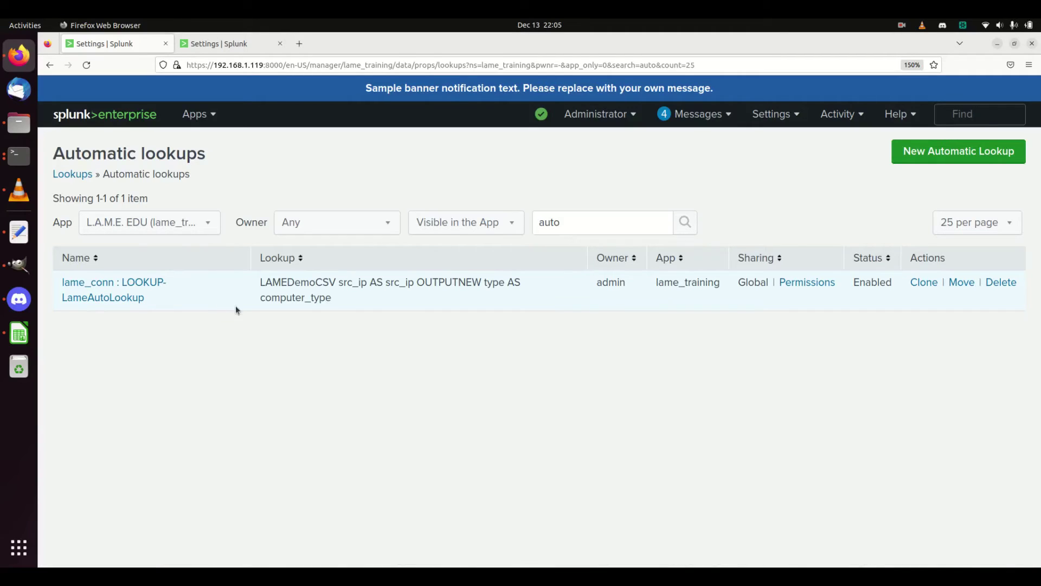
left_click(226, 50)
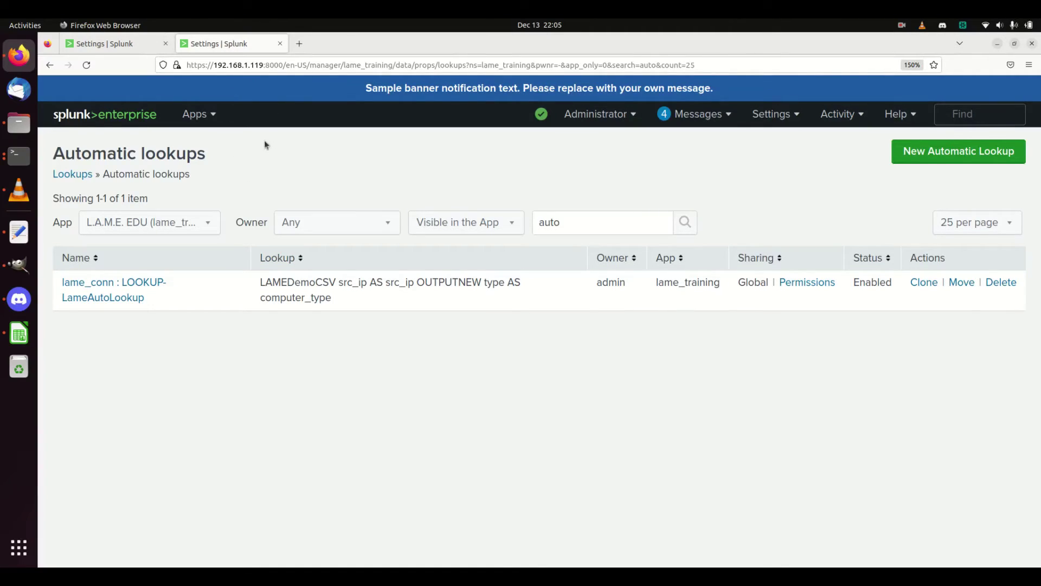
left_click(199, 114)
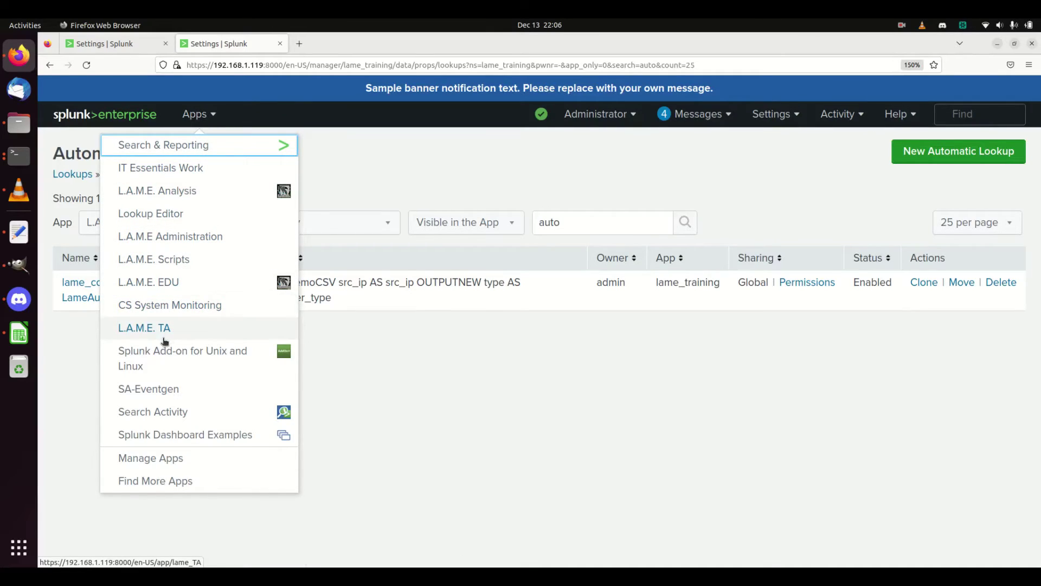
left_click(175, 281)
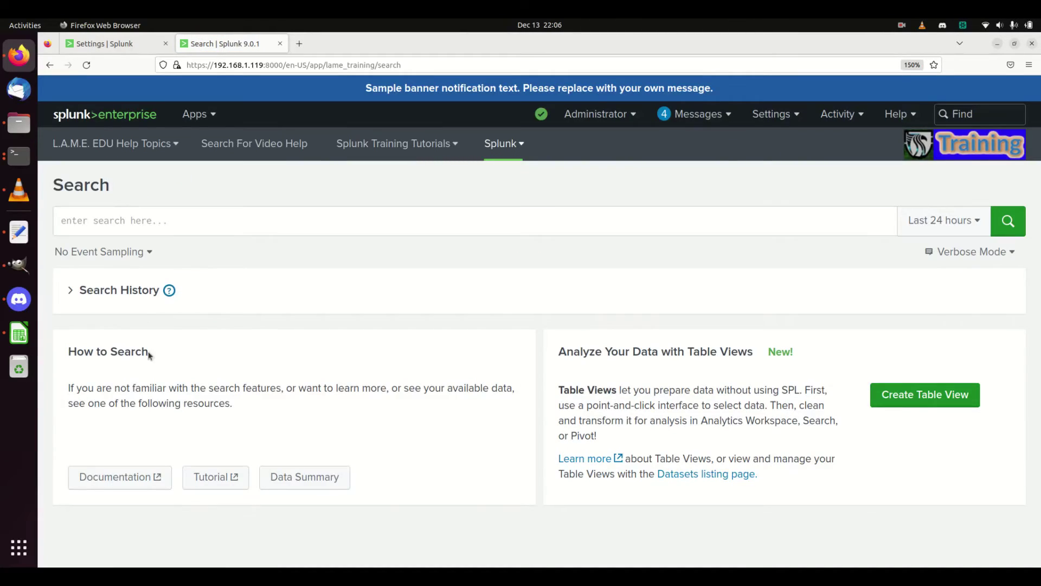
Run the search index=lame_training sourcetype=lame_dns | head 100
left_click(166, 220)
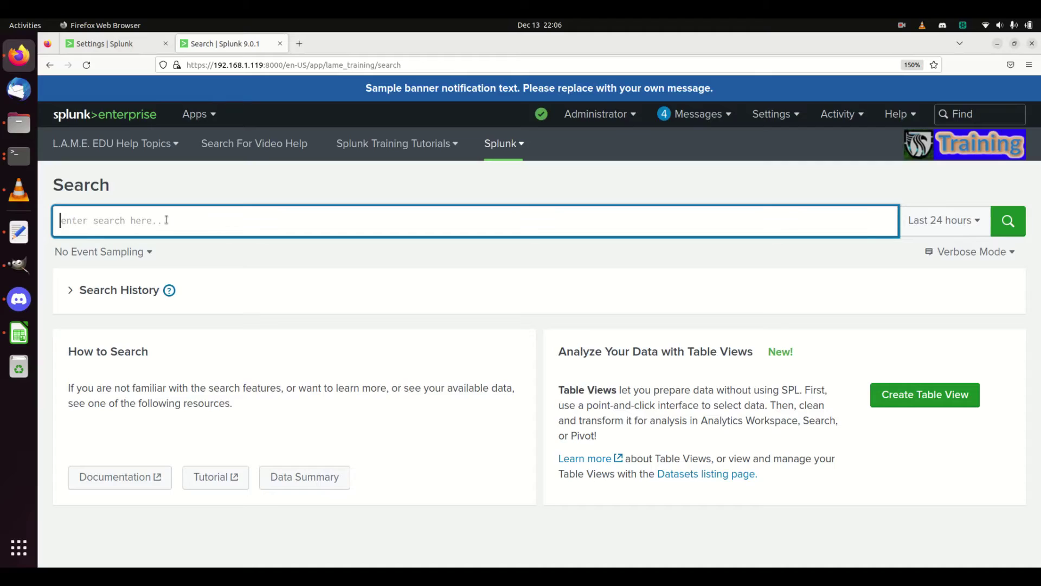
type("index=")
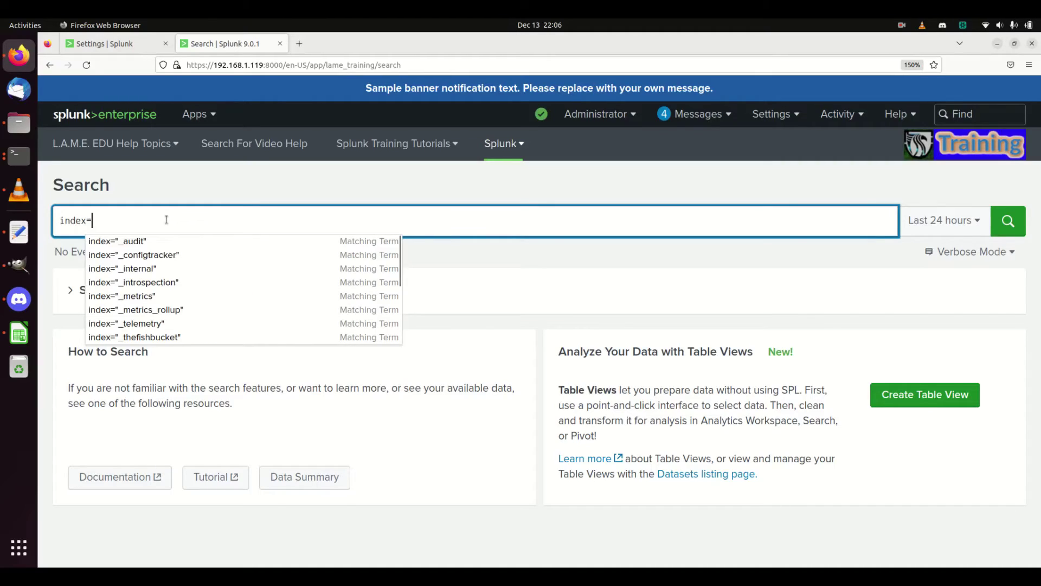
type("lame_training")
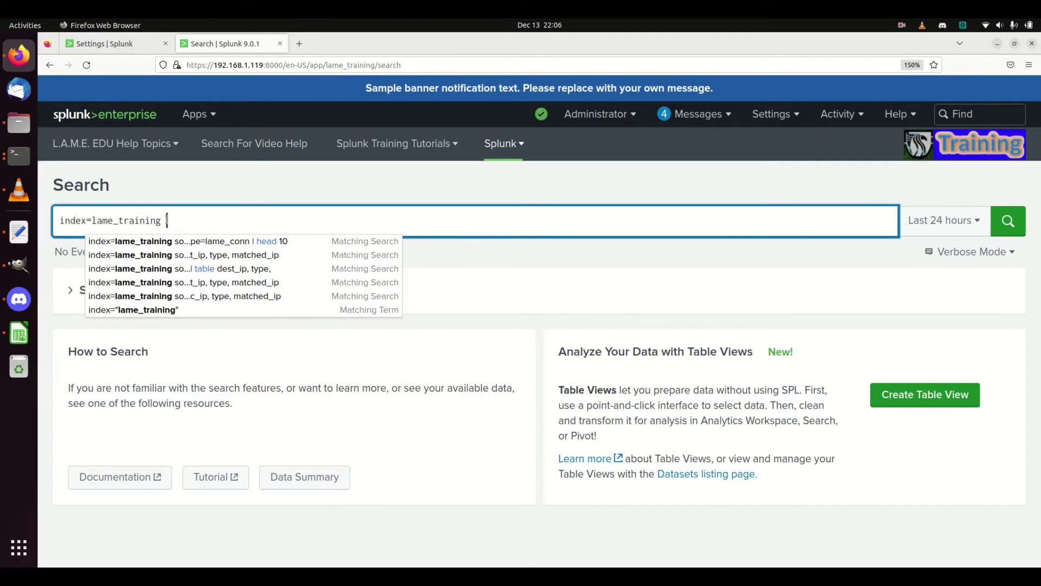
type(" sou")
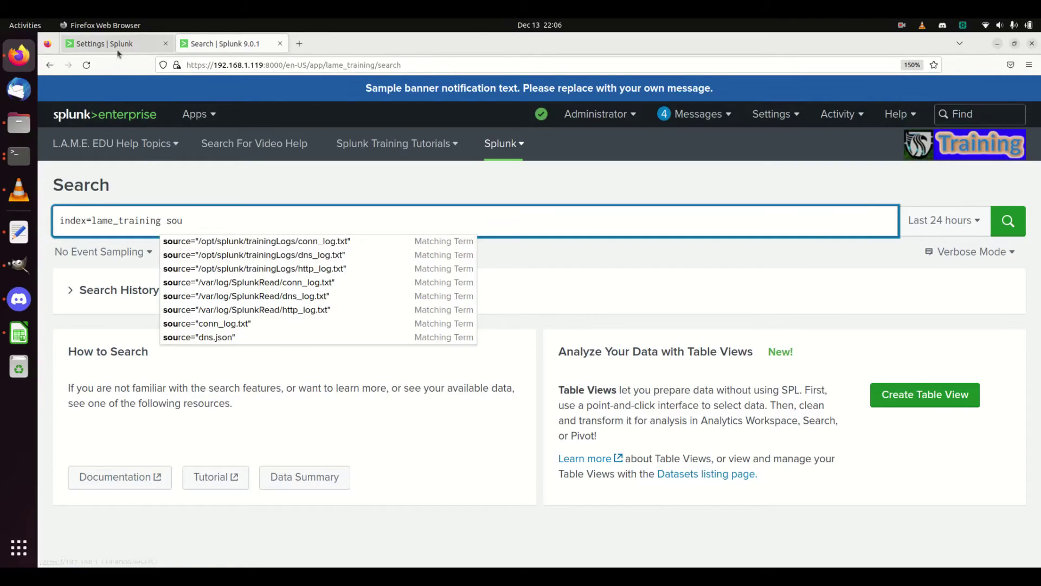
left_click(118, 49)
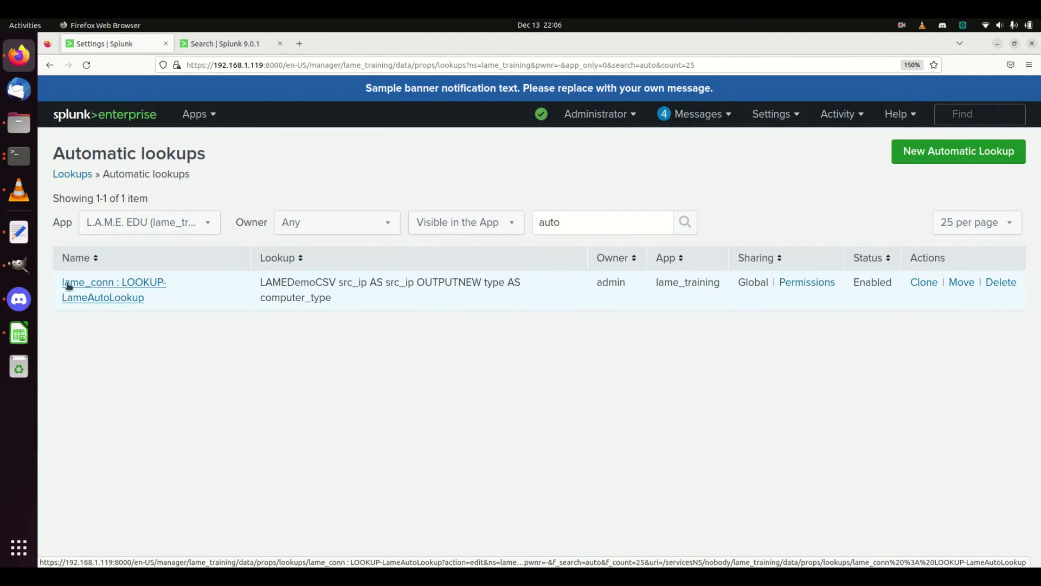
left_click(233, 44)
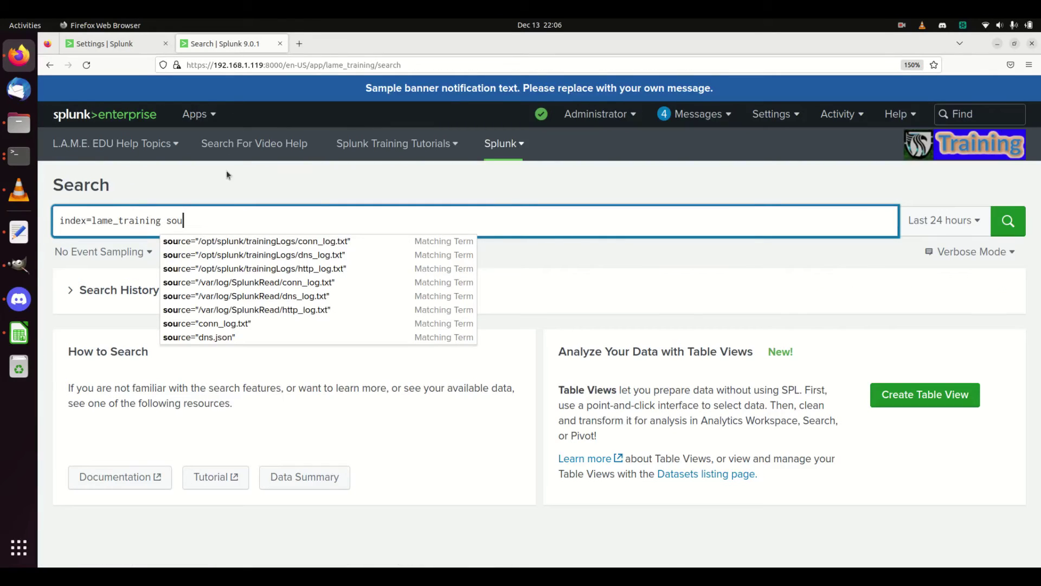
type("rcethyp")
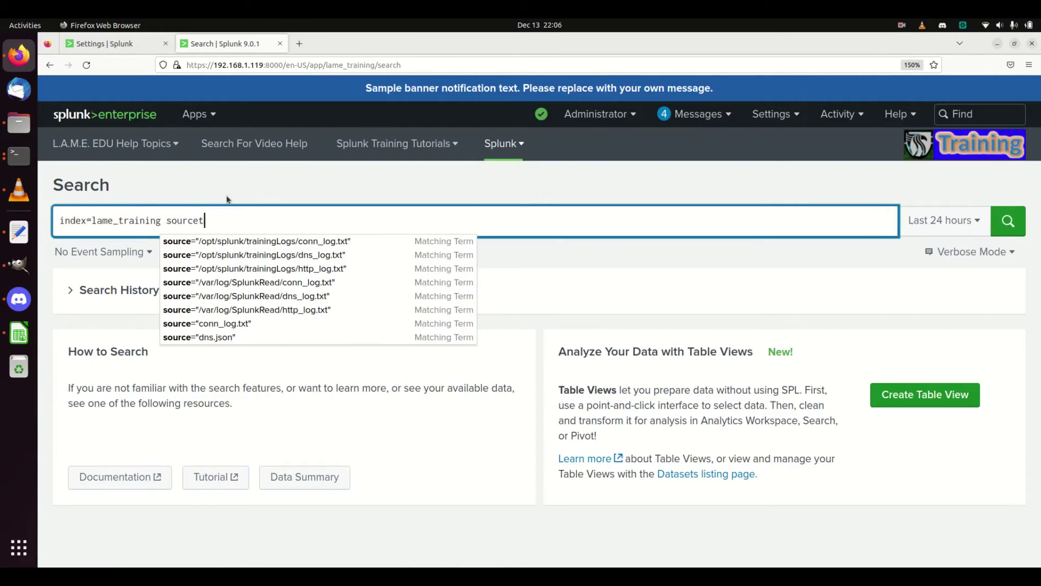
key("BackSpace")
key("BackSpace")
key("BackSpace")
type("ype=")
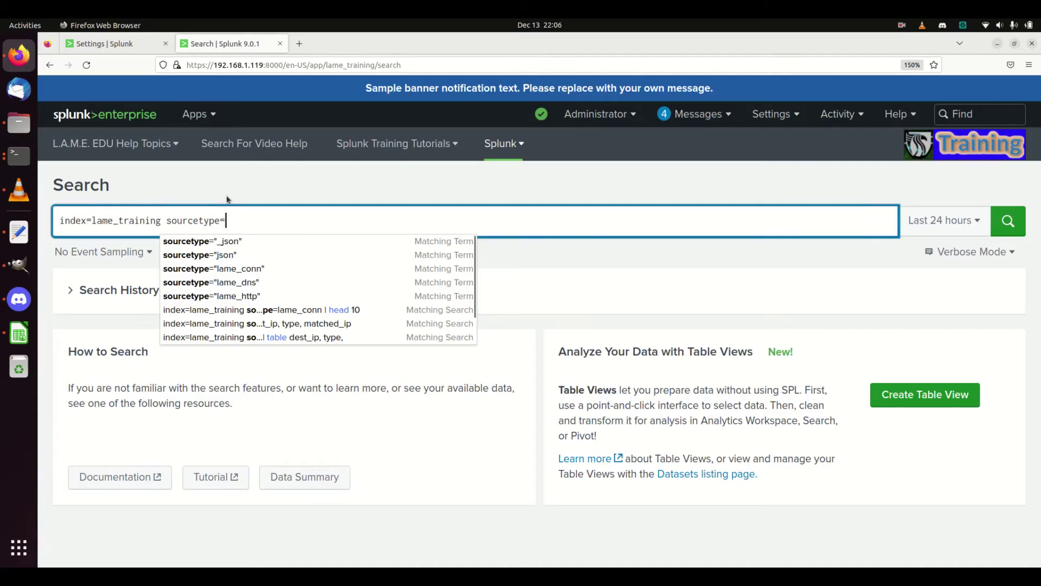
type("lame")
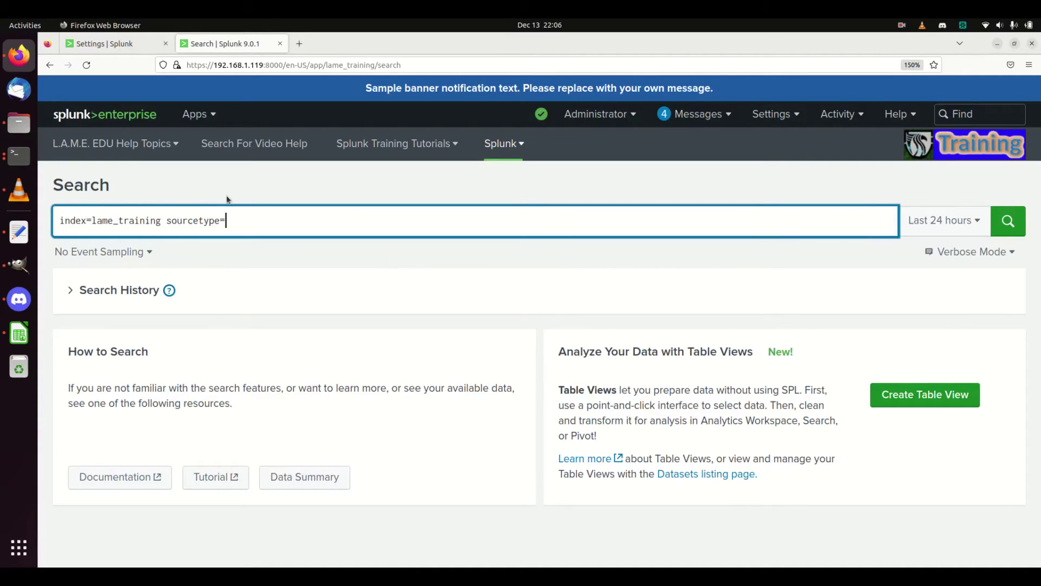
type("_dns | head 100")
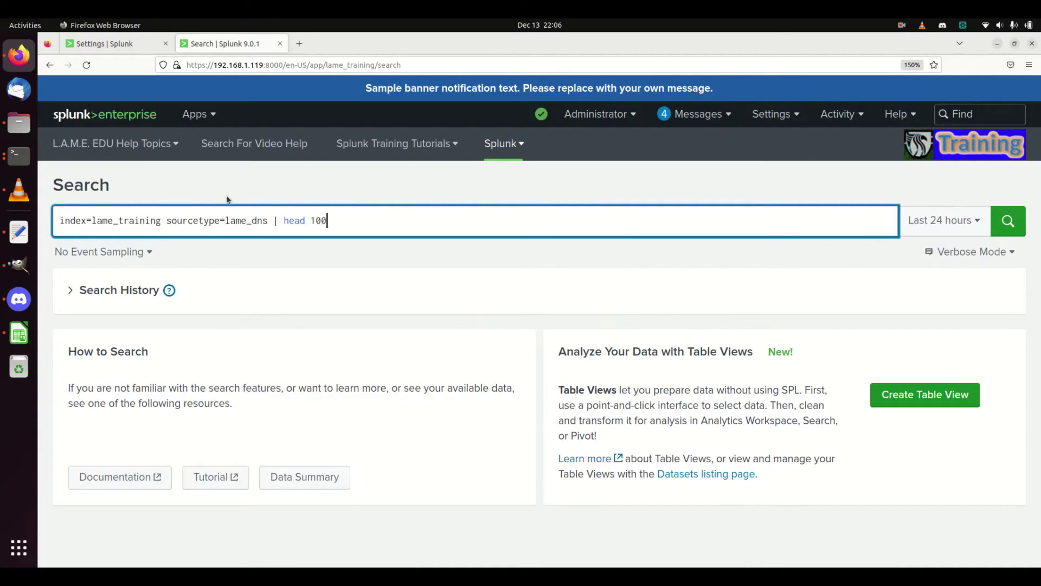
key("Return")
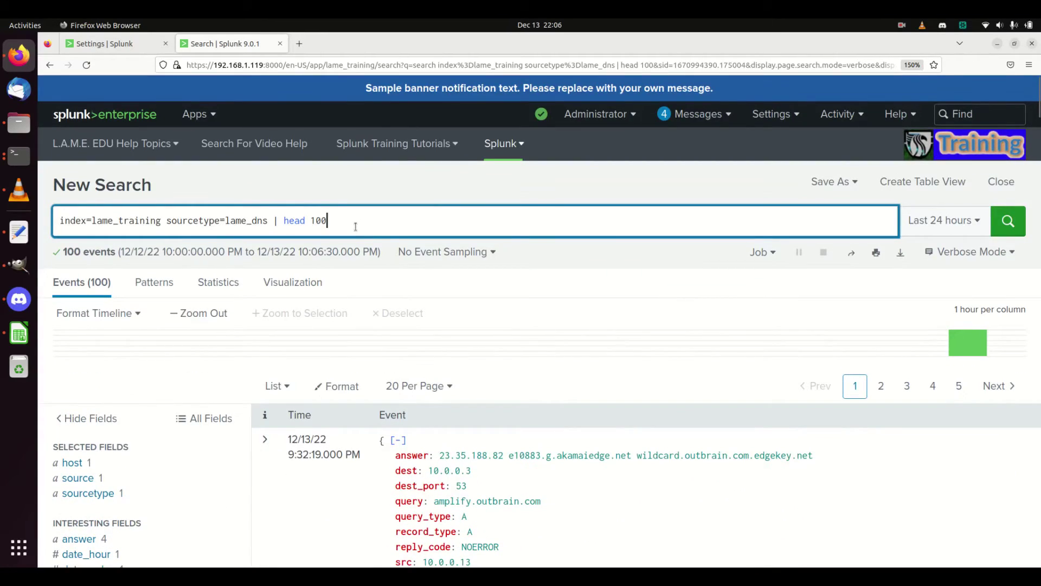
Extend the search with a second line, | table src_ip, computer_type, and run it
key("shift+Return")
type("| table src")
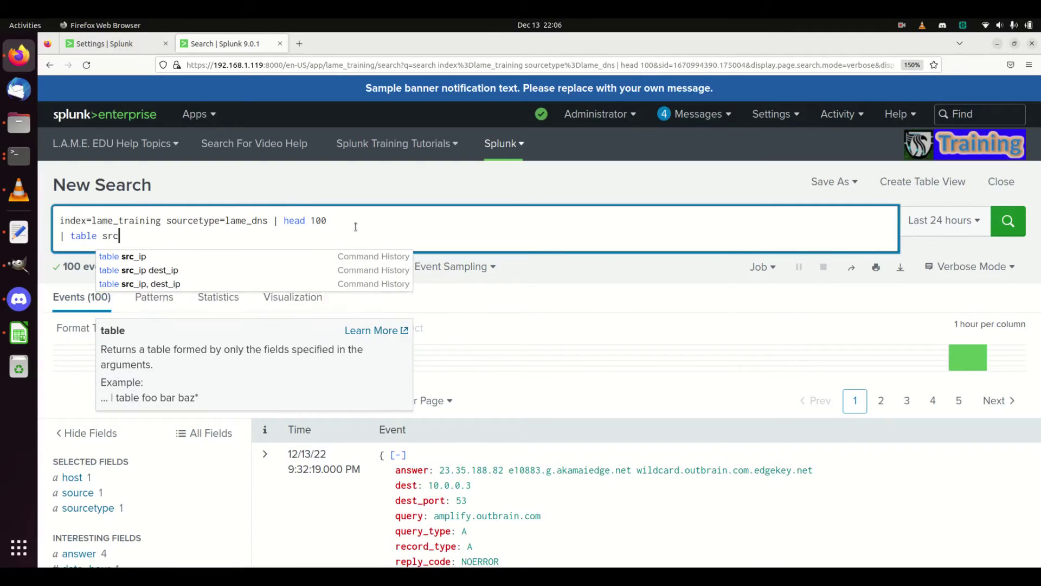
type("_ip, ")
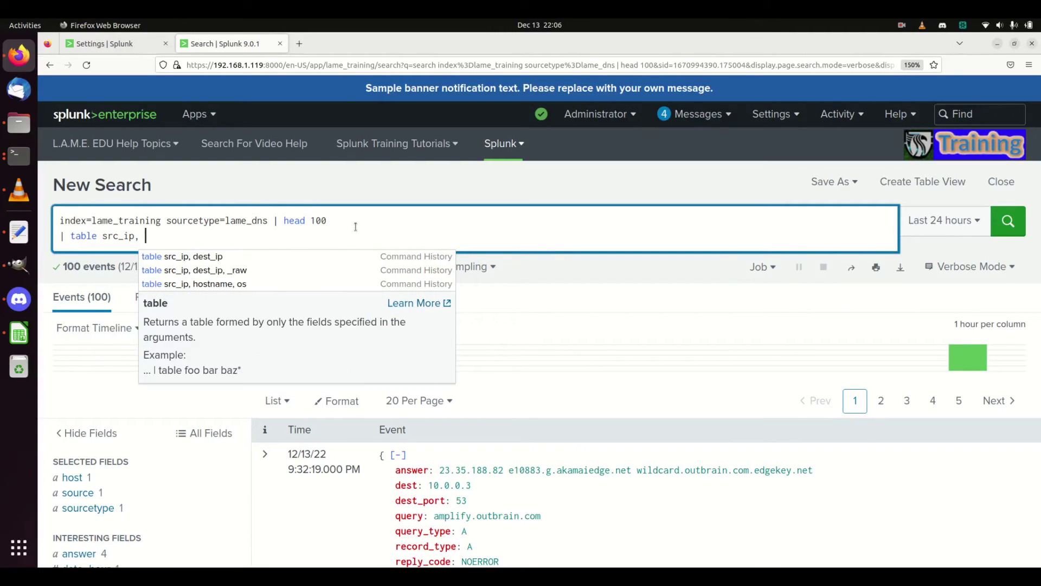
type("computer_type")
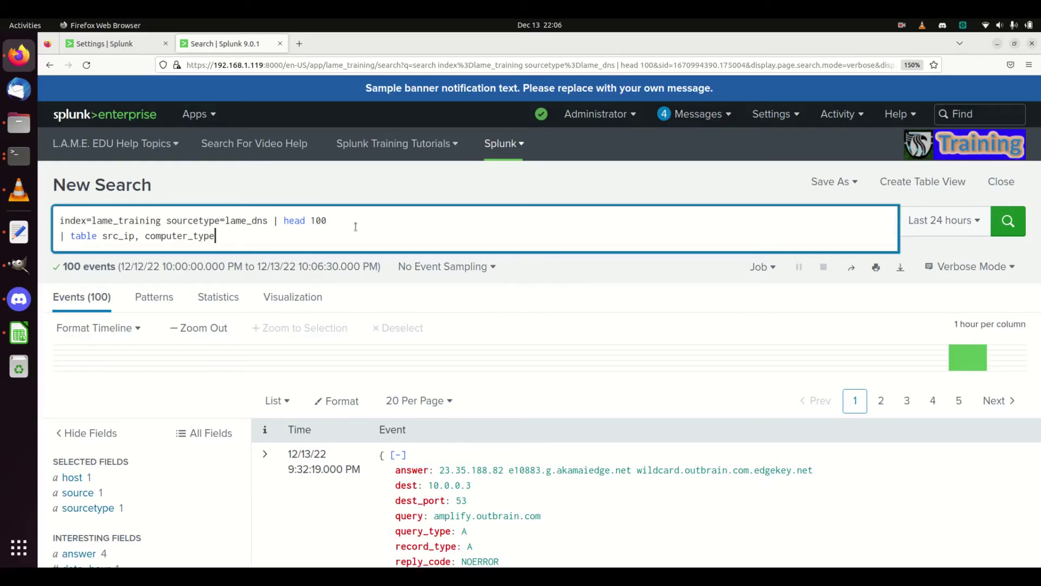
key("Return")
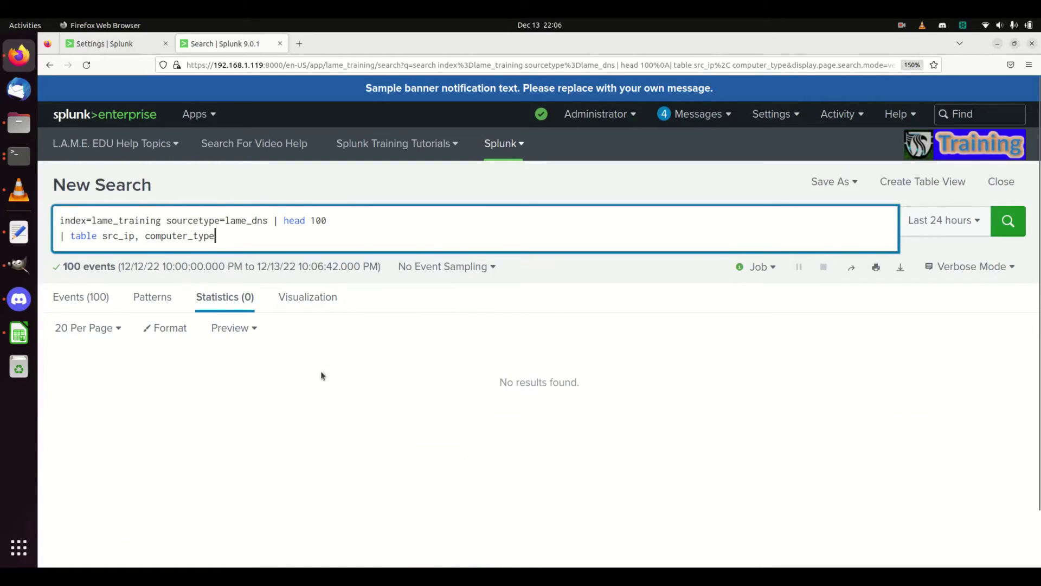
Replace src_ip with src in the table command and rerun the search
double_click(118, 235)
type("src")
key("Return")
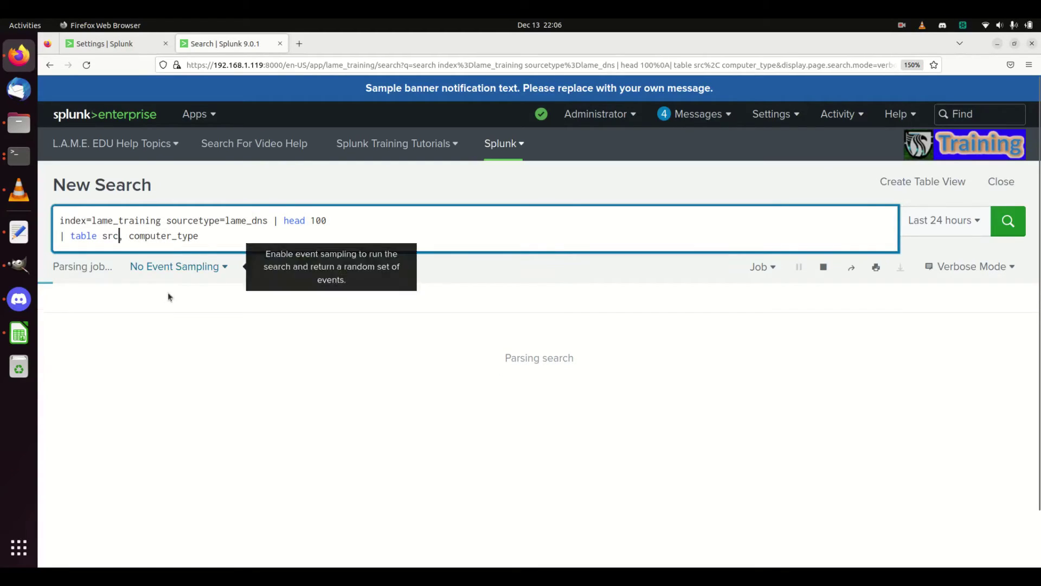
left_click(118, 235)
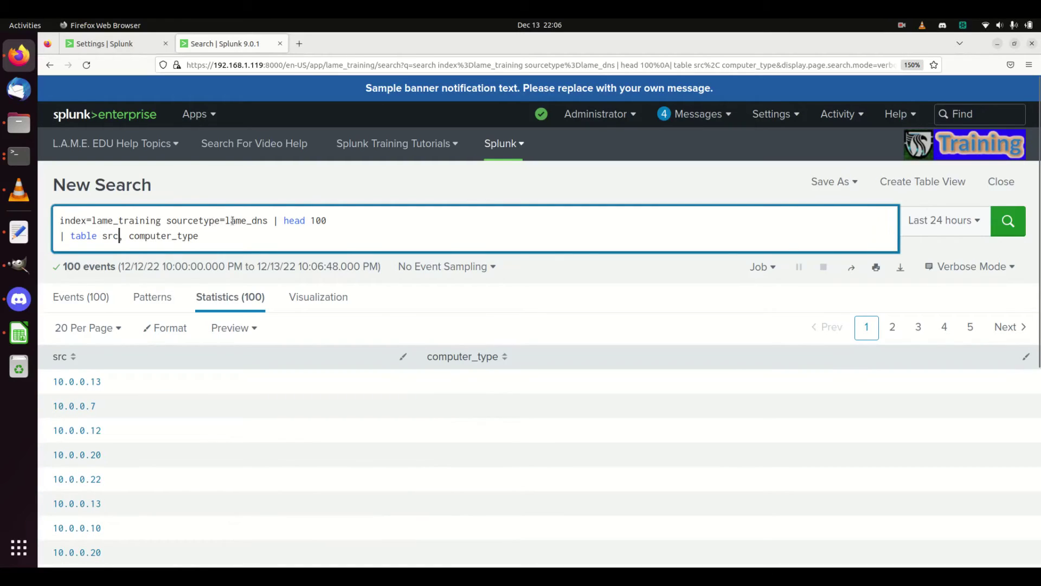
Change the search's sourcetype to lame_conn, use src_ip as the first table field, and run the search
double_click(256, 220)
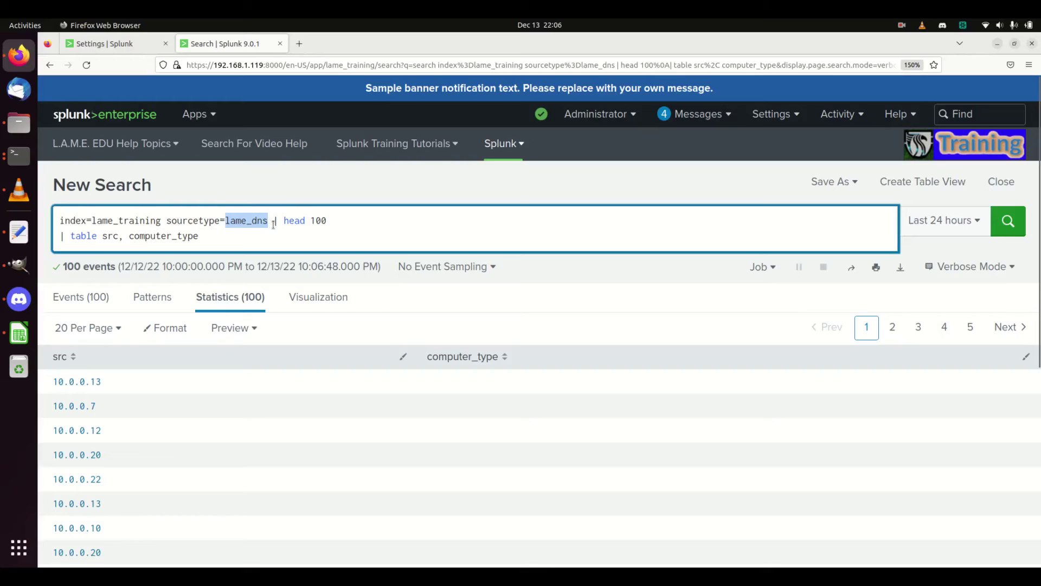
key("BackSpace")
type("lame_conn")
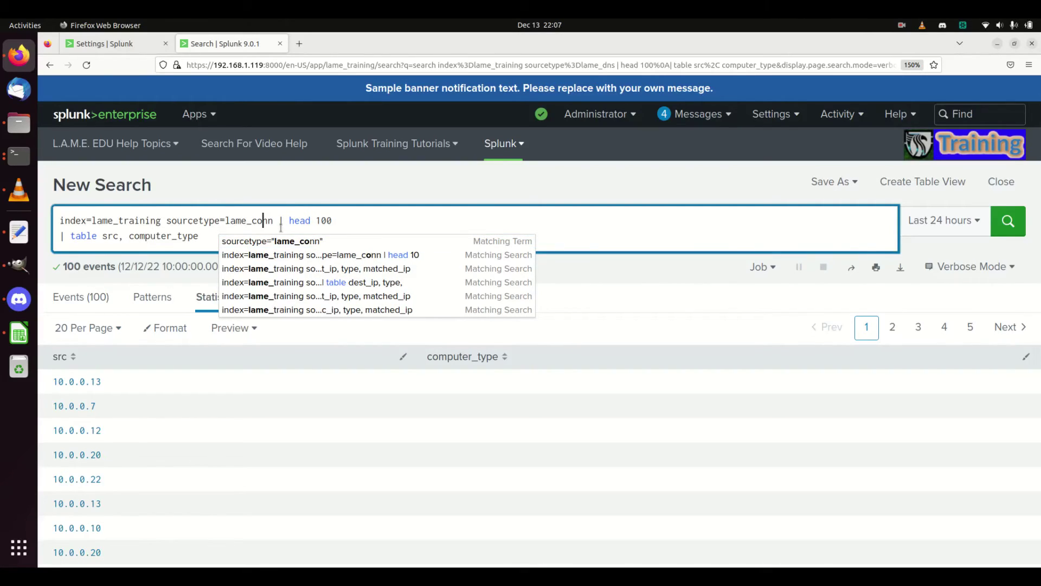
key("Left")
key("Left")
left_click(119, 236)
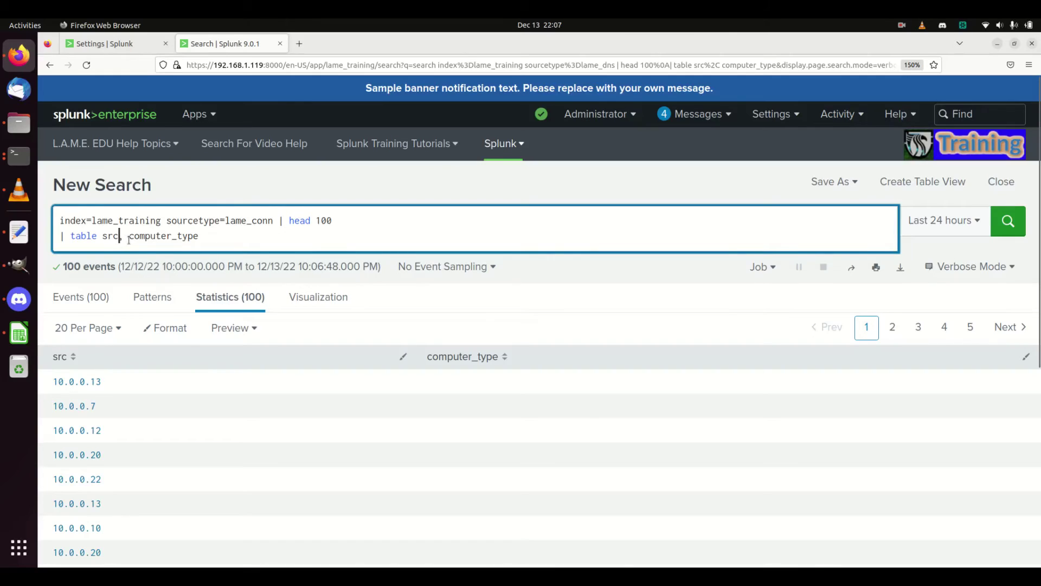
type("_ip")
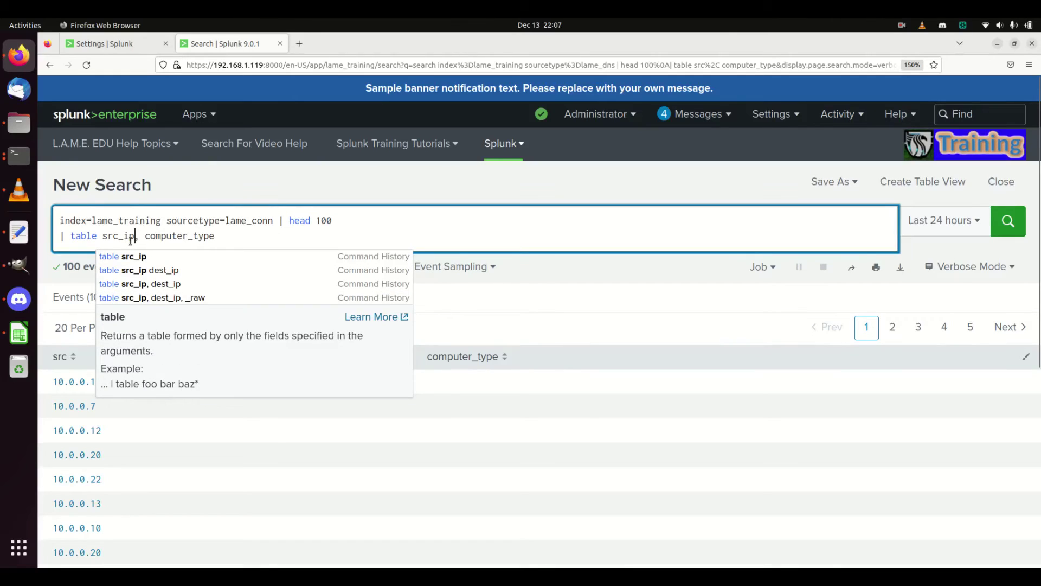
key("Return")
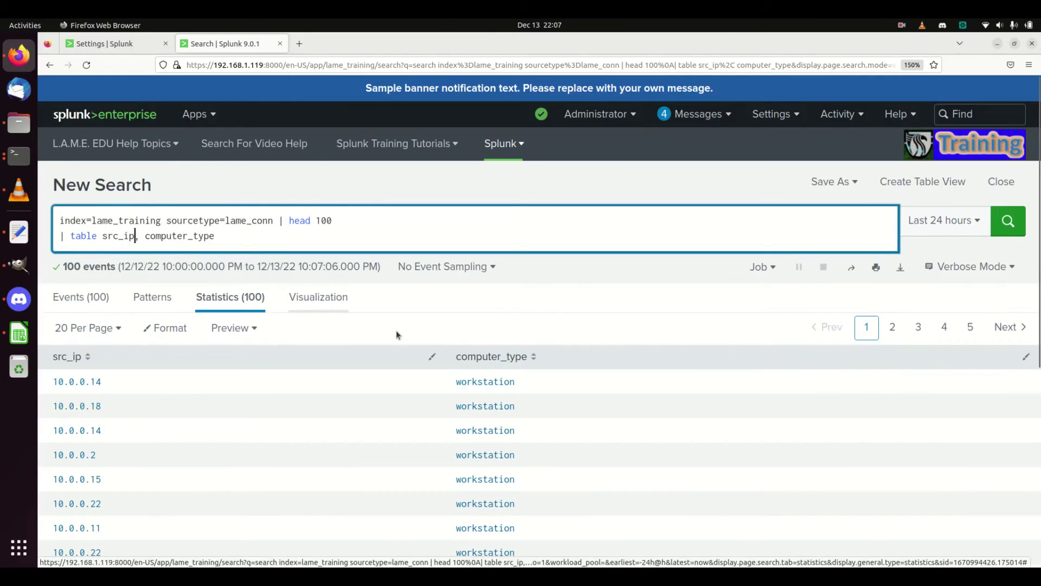
Review the computer_type values in the results table and look at the available search modes without changing the mode
scroll(506, 421, "down", 4)
scroll(528, 439, "up", 4)
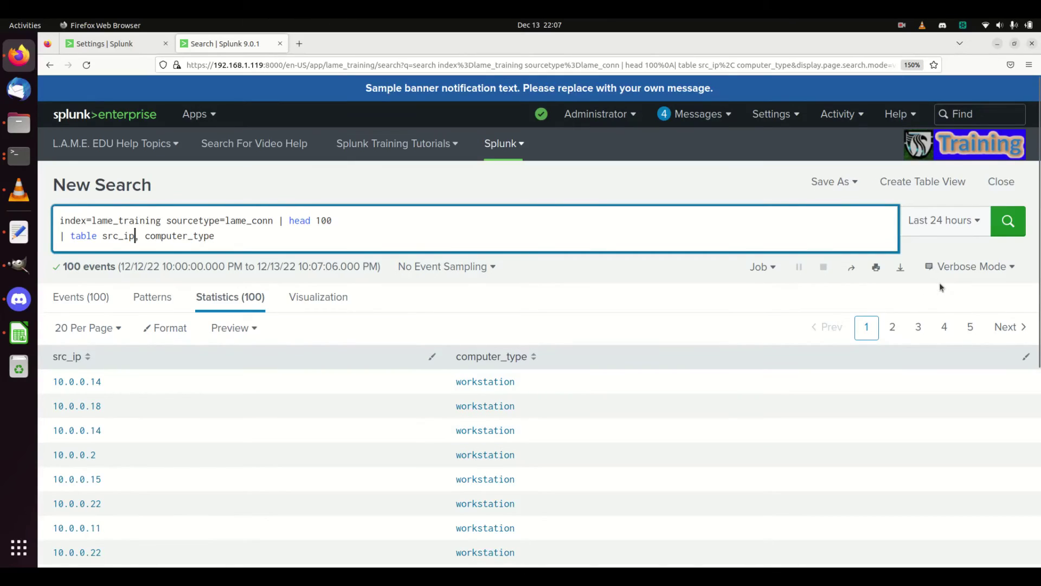
left_click(948, 269)
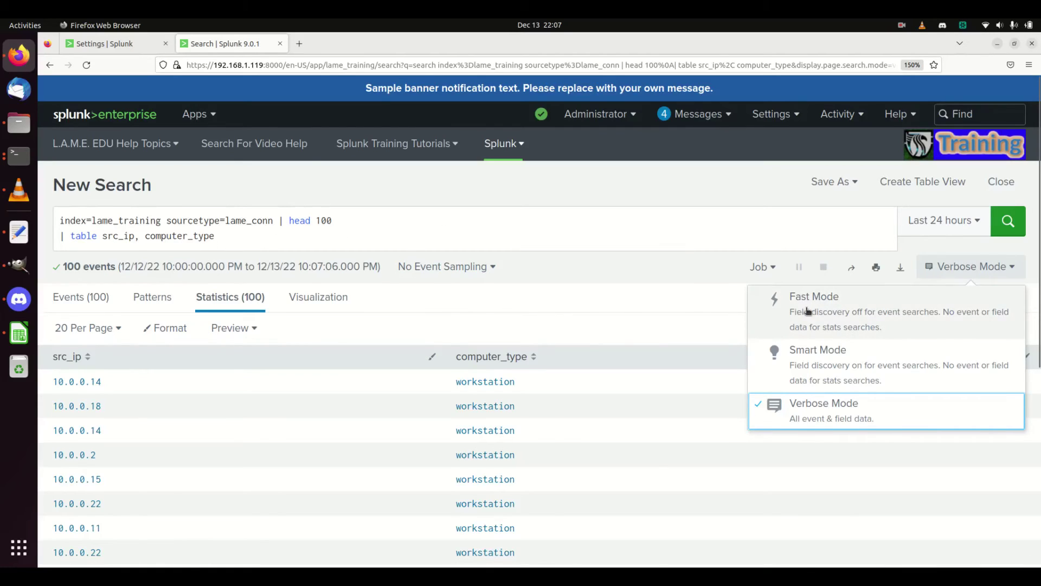
left_click(669, 210)
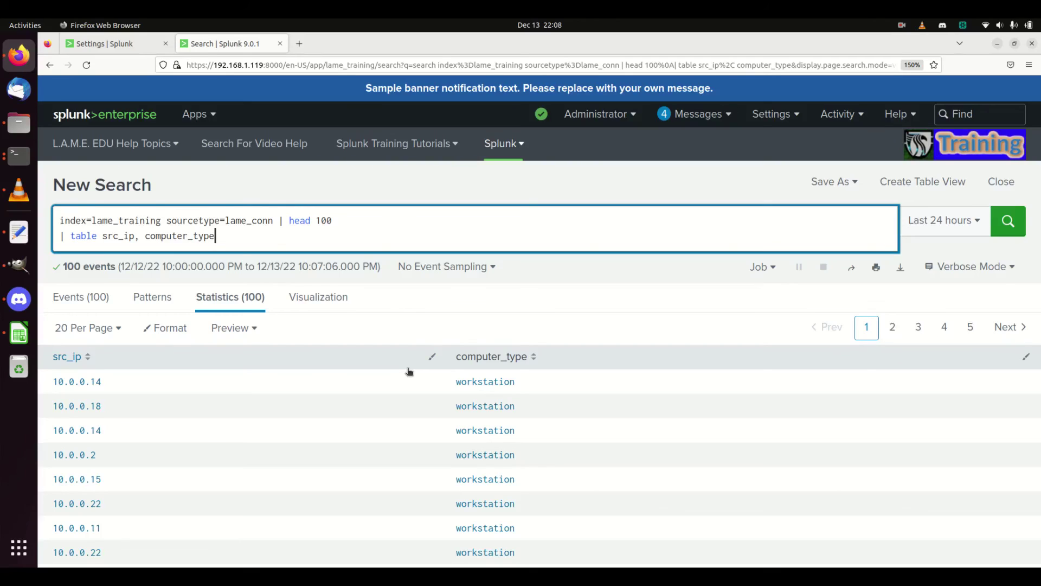
Open the Lookups settings page
left_click(771, 114)
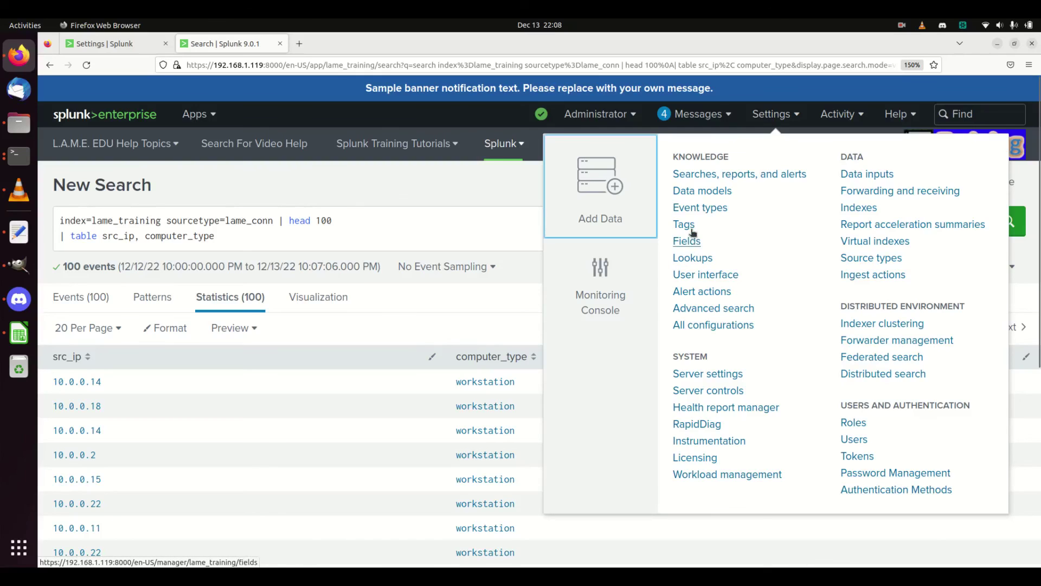
left_click(695, 257)
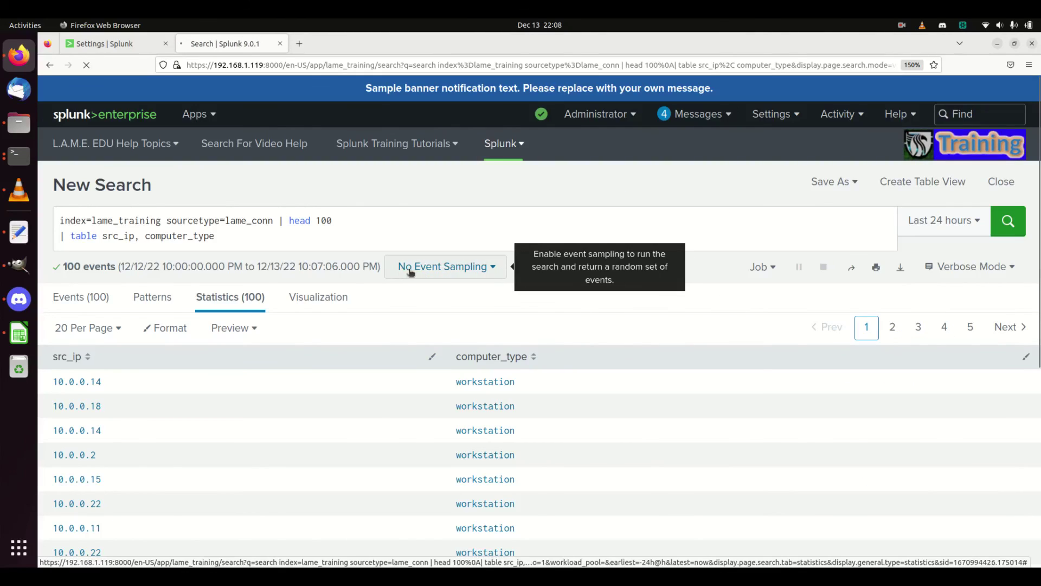